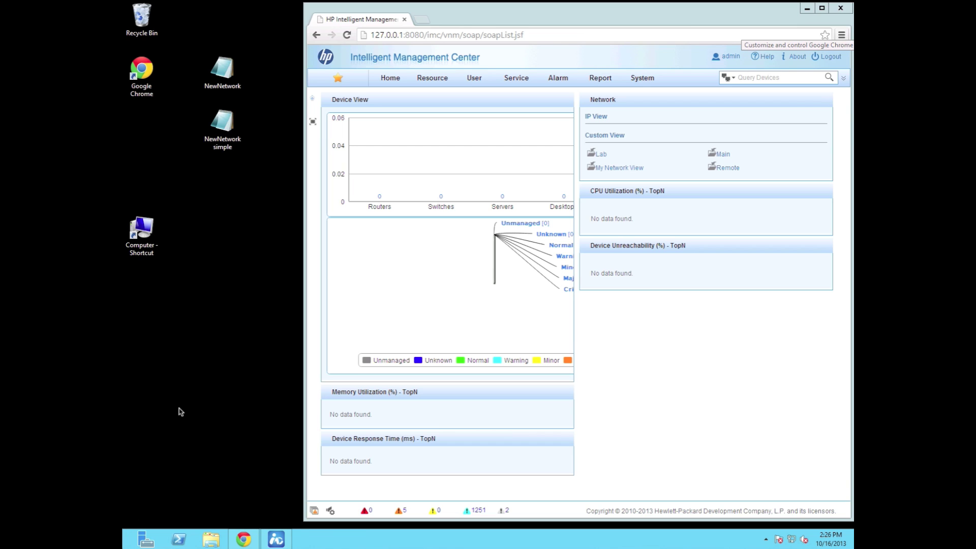
# Review the NewNetwork CSV header line in Notepad, then switch to the NewNetwork simple file
pyautogui.doubleClick(220, 68)
pyautogui.rightClick(222, 66)
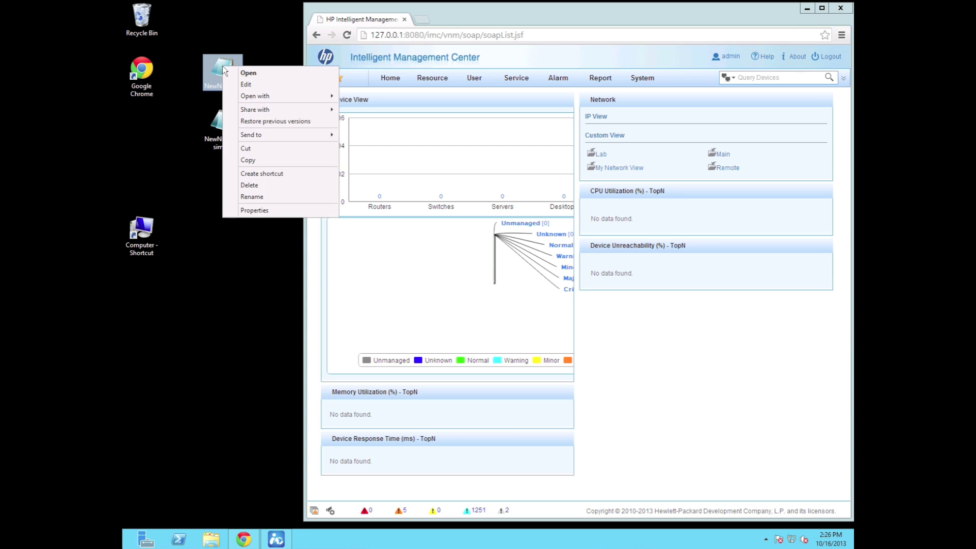
pyautogui.click(255, 73)
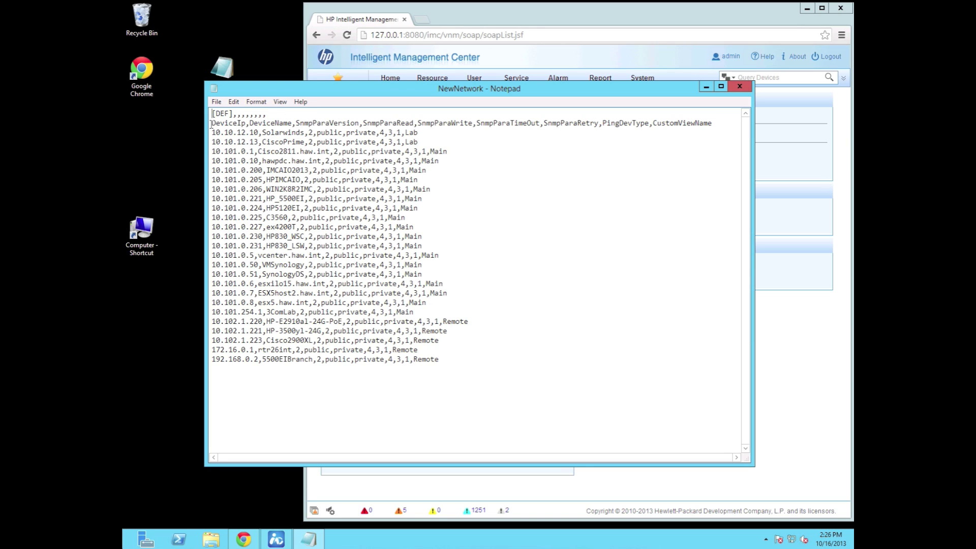
pyautogui.moveTo(211, 123); pyautogui.dragTo(719, 125)
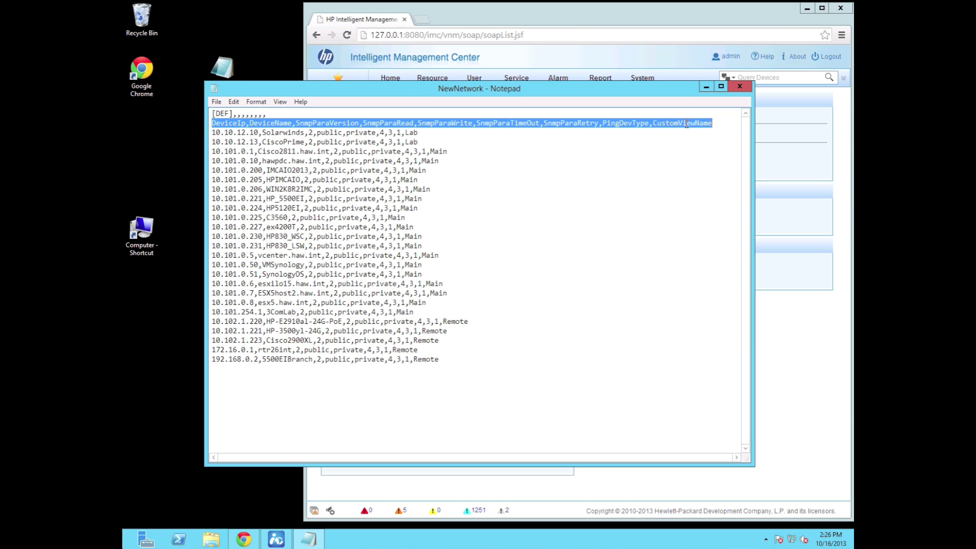
pyautogui.click(741, 88)
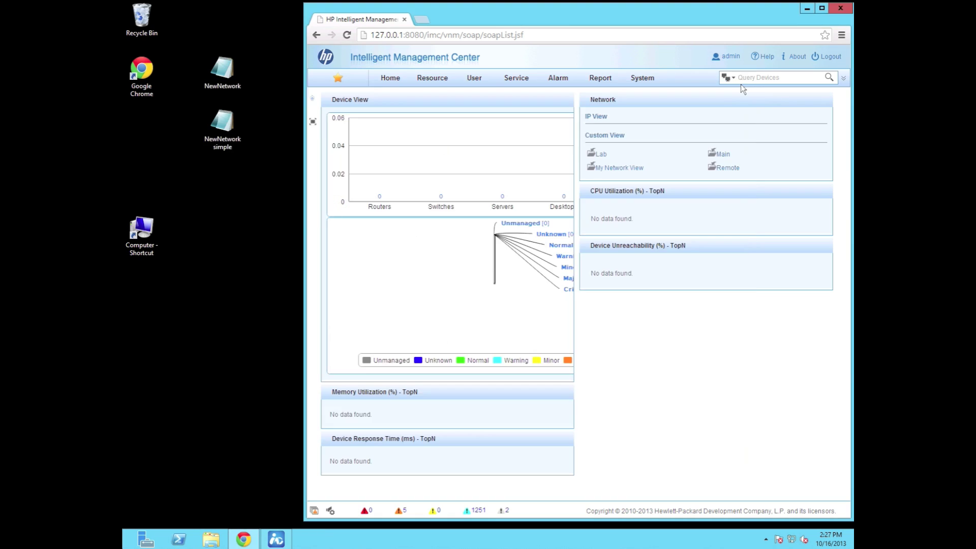
pyautogui.doubleClick(221, 127)
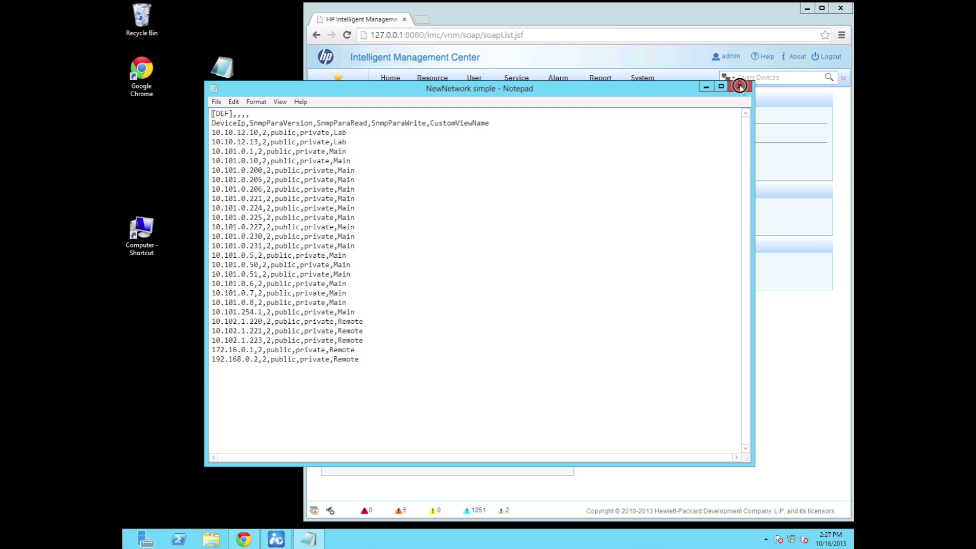
# Close Notepad, run the browser maximized in full screen, and go to System resource management
pyautogui.click(740, 85)
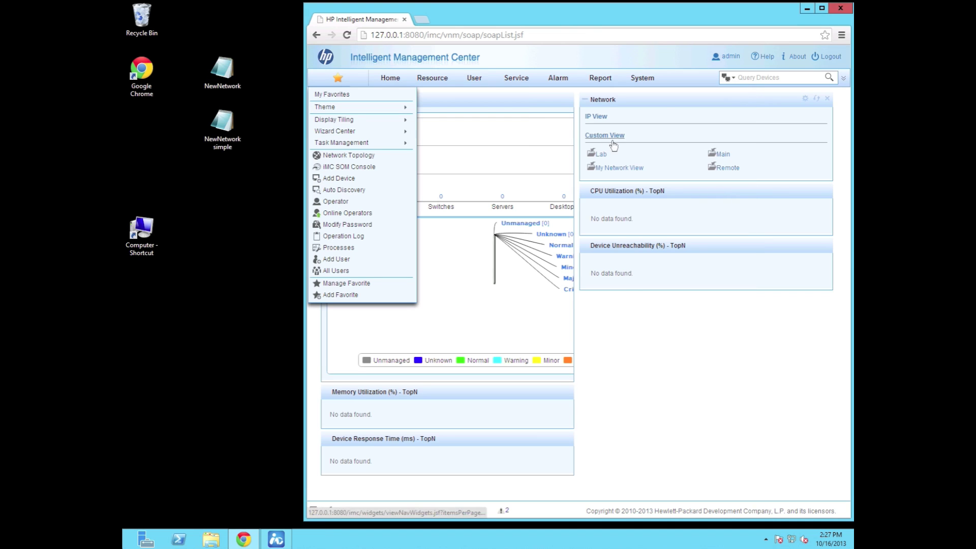
pyautogui.click(823, 8)
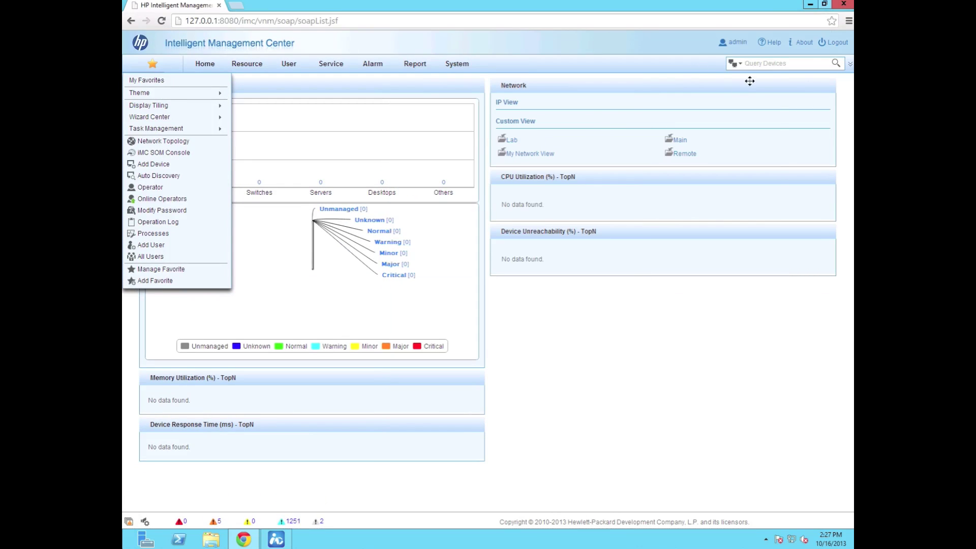
pyautogui.click(849, 21)
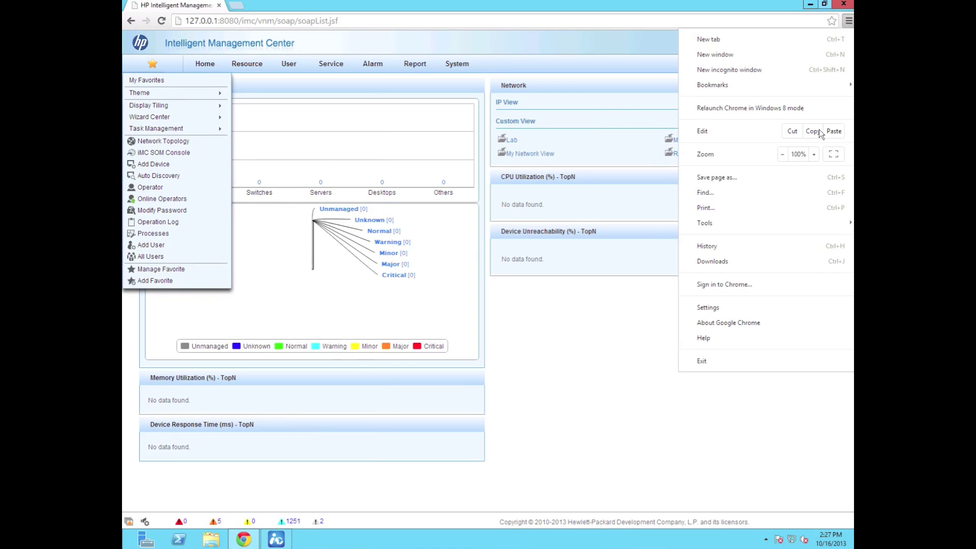
pyautogui.click(834, 154)
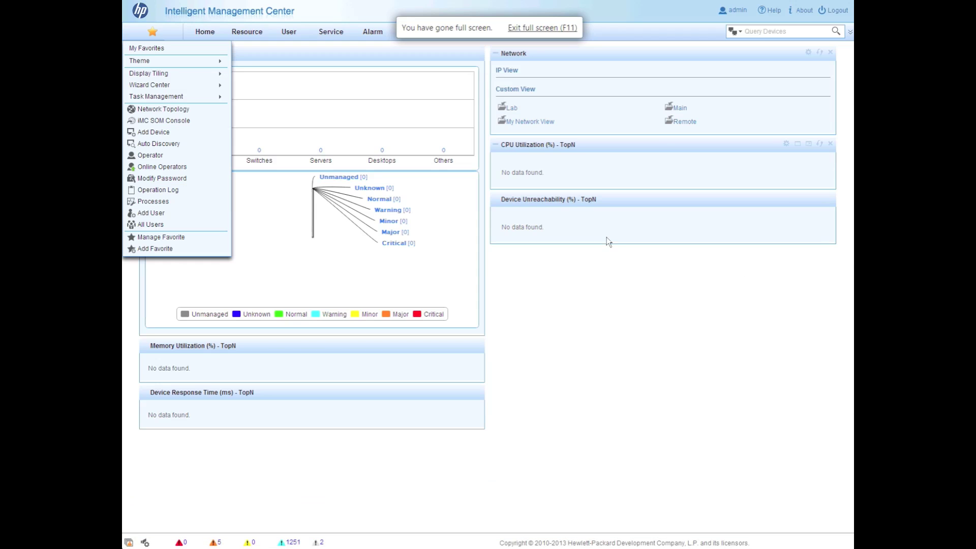
pyautogui.click(584, 304)
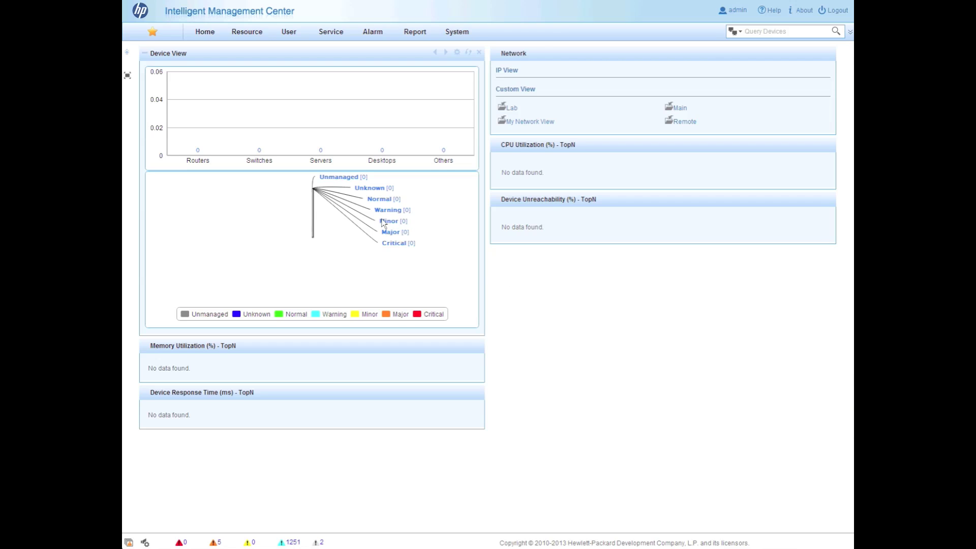
pyautogui.click(473, 35)
pyautogui.moveTo(499, 47)
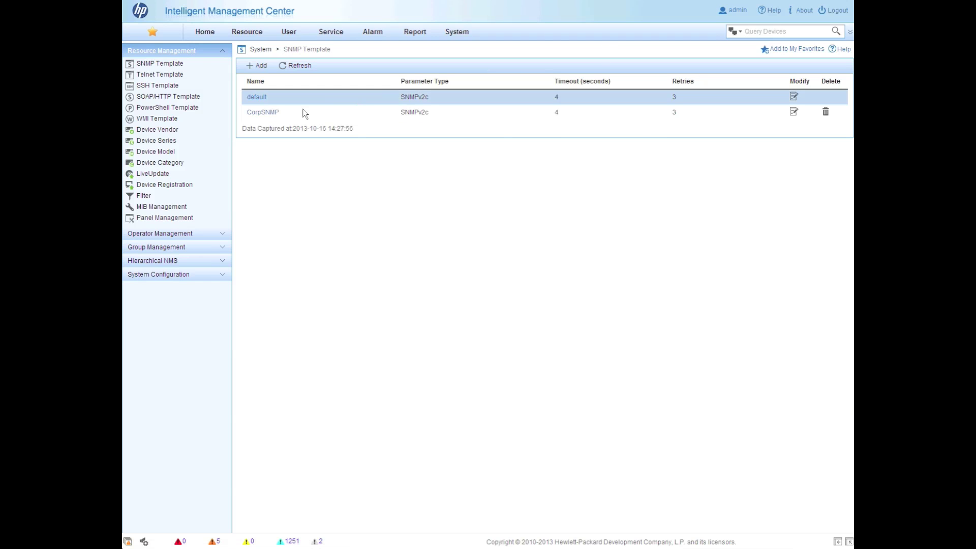
# Go to System > Resource Management > Telnet Template to start a new template
pyautogui.moveTo(458, 34)
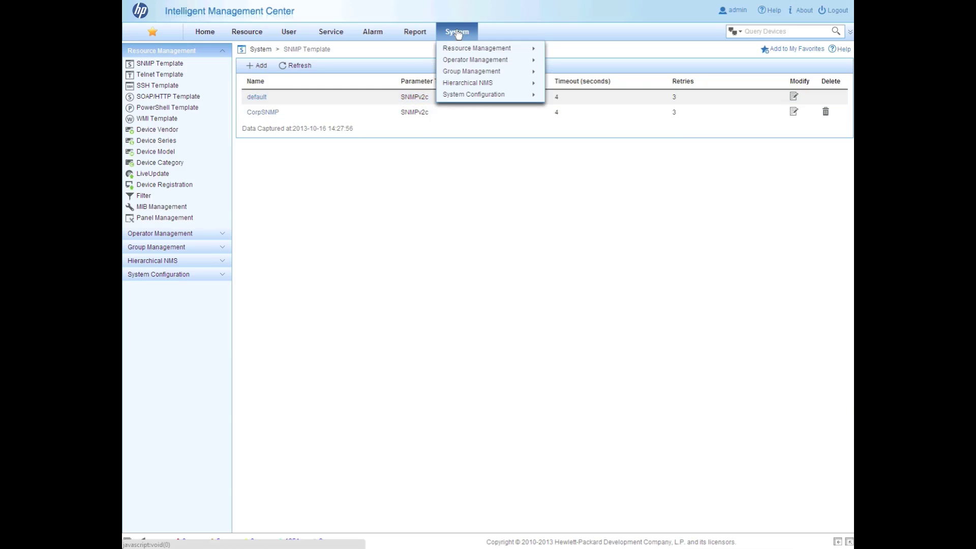
pyautogui.moveTo(498, 49)
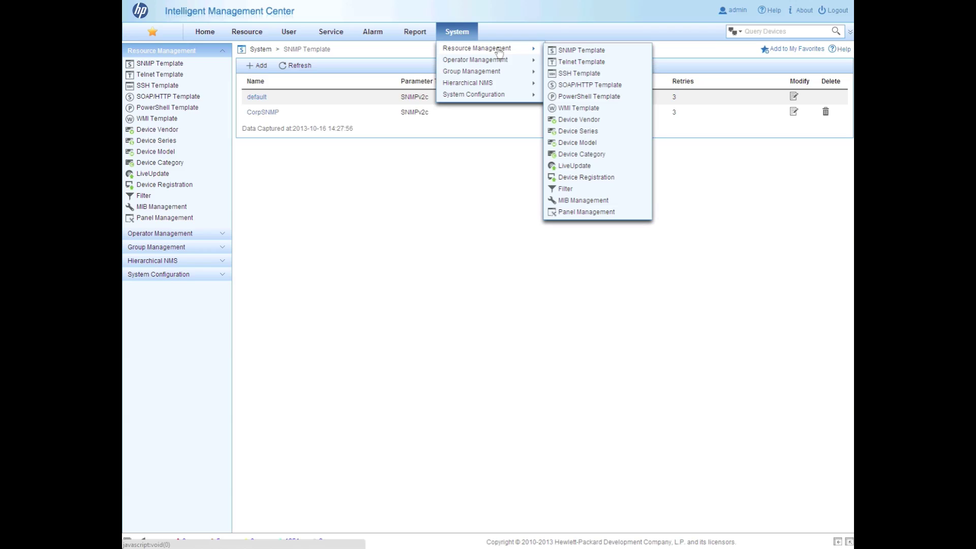
pyautogui.click(618, 63)
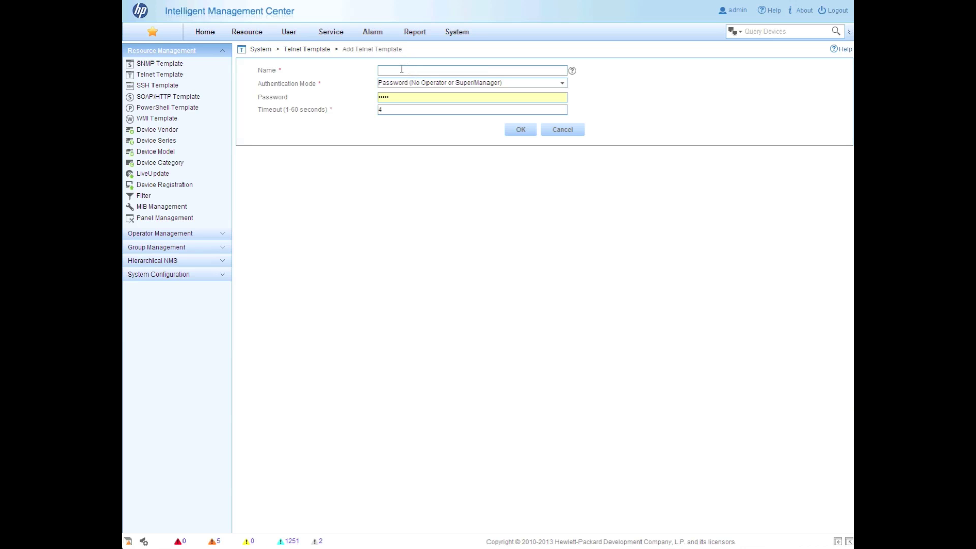
# Name the template CorpCiscoTelnet with Username + Password + Super/Manager Password authentication
pyautogui.click(402, 69)
pyautogui.write('CorpCiscoTelnet')
pyautogui.click(452, 83)
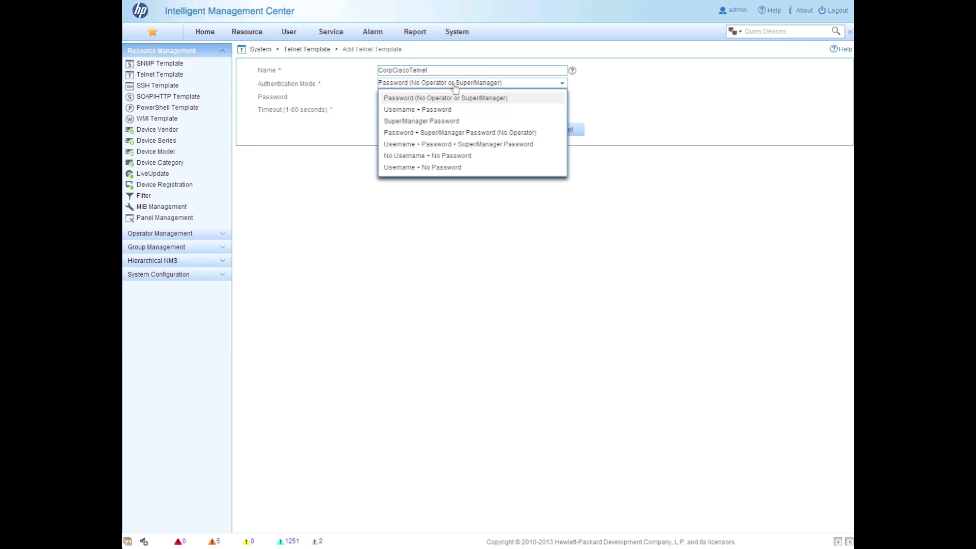
pyautogui.click(541, 146)
# Fill in the username, password and super password, then save the template
pyautogui.click(391, 98)
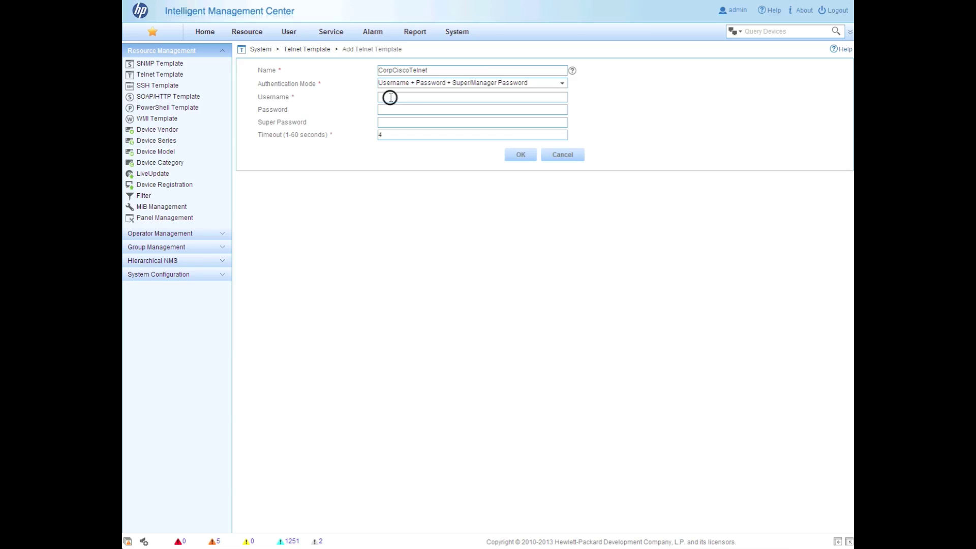
pyautogui.write('adminpassword')
pyautogui.press('Tab')
pyautogui.write('cisco')
pyautogui.press('BackSpace')
pyautogui.press('BackSpace')
pyautogui.press('BackSpace')
pyautogui.write('cisco')
pyautogui.click(522, 155)
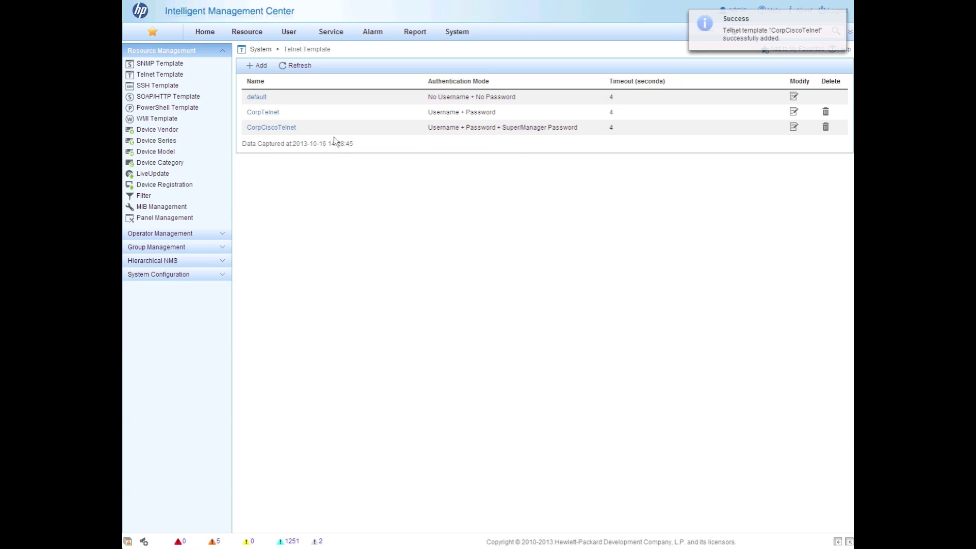
pyautogui.click(457, 31)
# Inspect the Corp SOAP/HTTP template's SOAP access type and cancel without changes
pyautogui.moveTo(484, 48)
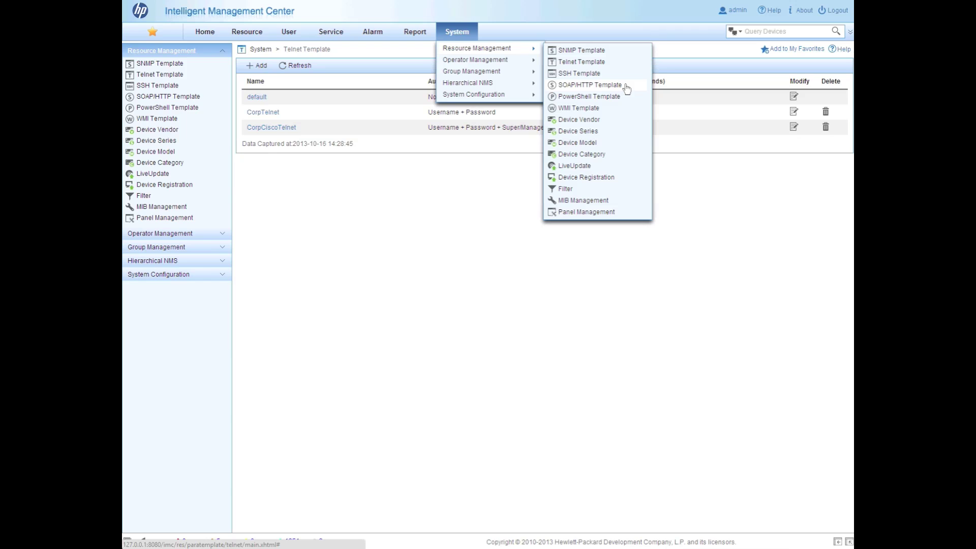
pyautogui.click(626, 86)
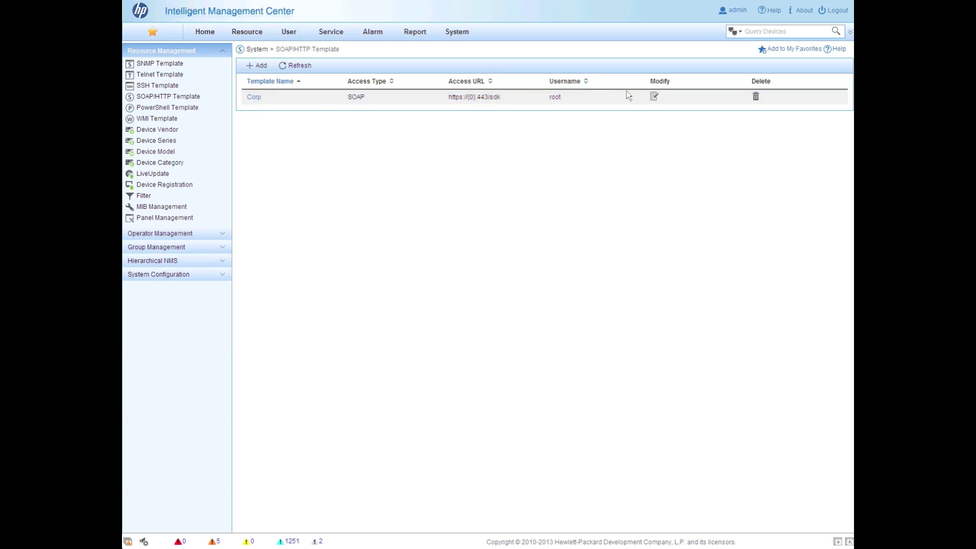
pyautogui.click(655, 97)
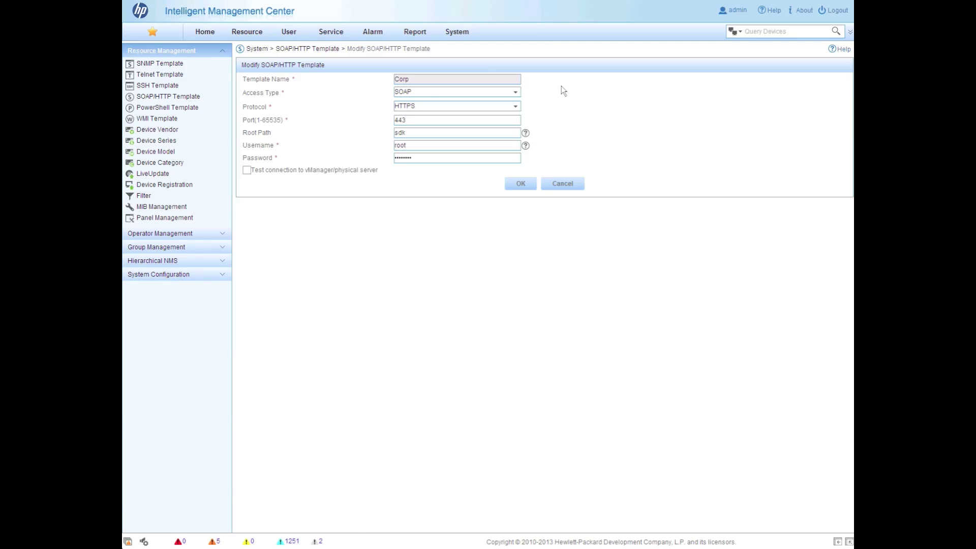
pyautogui.click(428, 96)
pyautogui.click(427, 96)
pyautogui.click(549, 190)
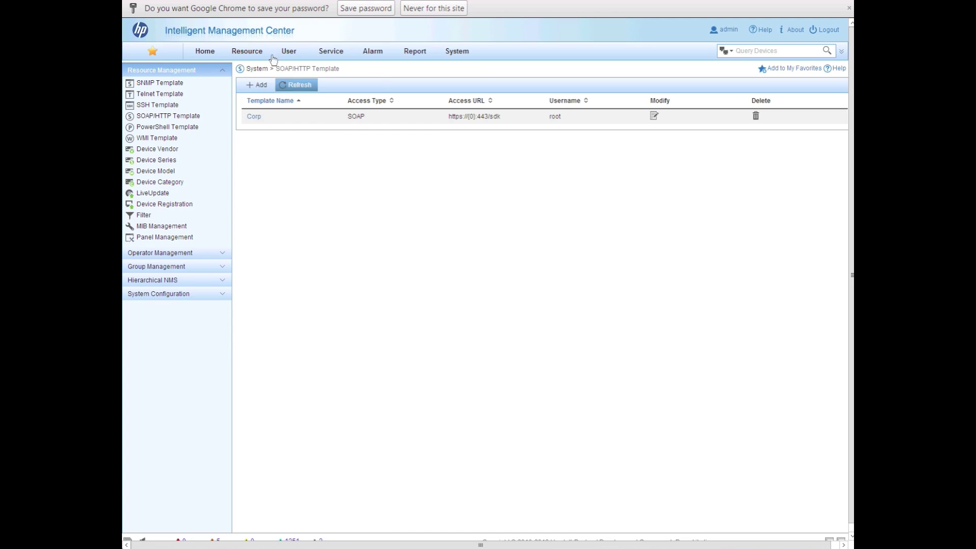
# Choose NewNetwork simple.csv on the Import/Export Device page and import the devices
pyautogui.moveTo(238, 52)
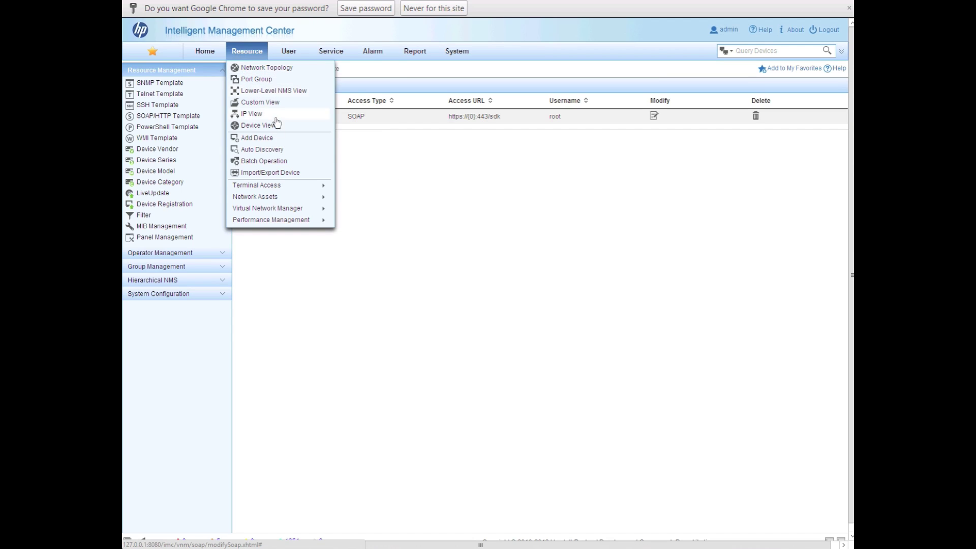
pyautogui.click(297, 173)
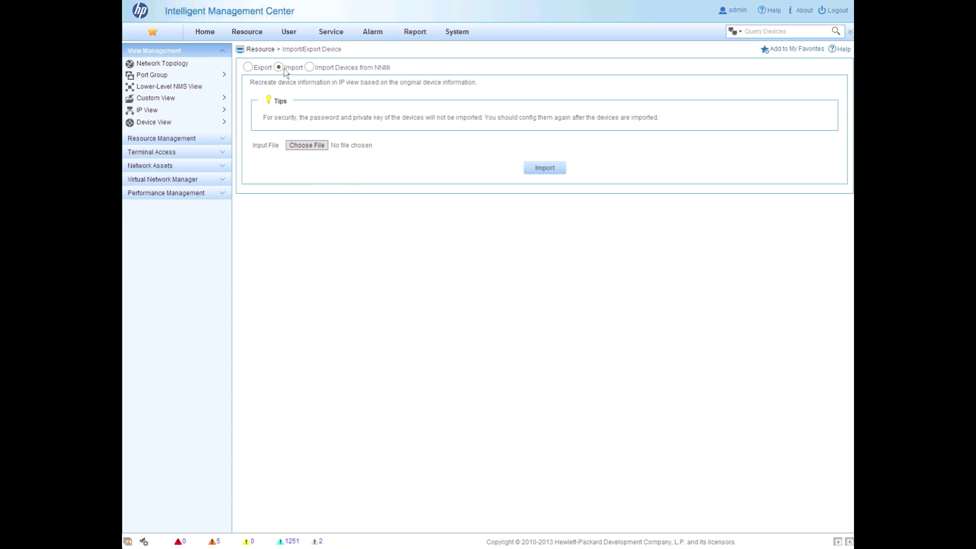
pyautogui.click(312, 145)
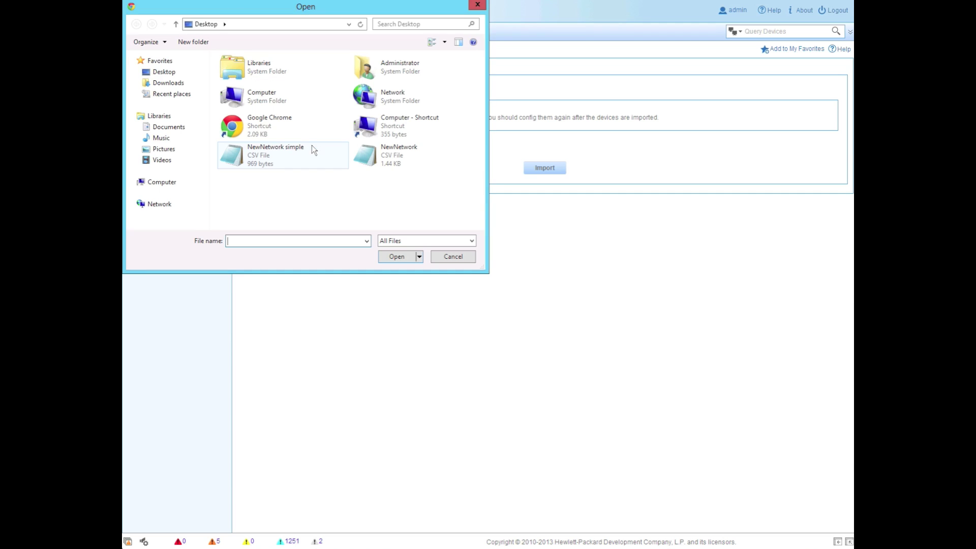
pyautogui.click(249, 150)
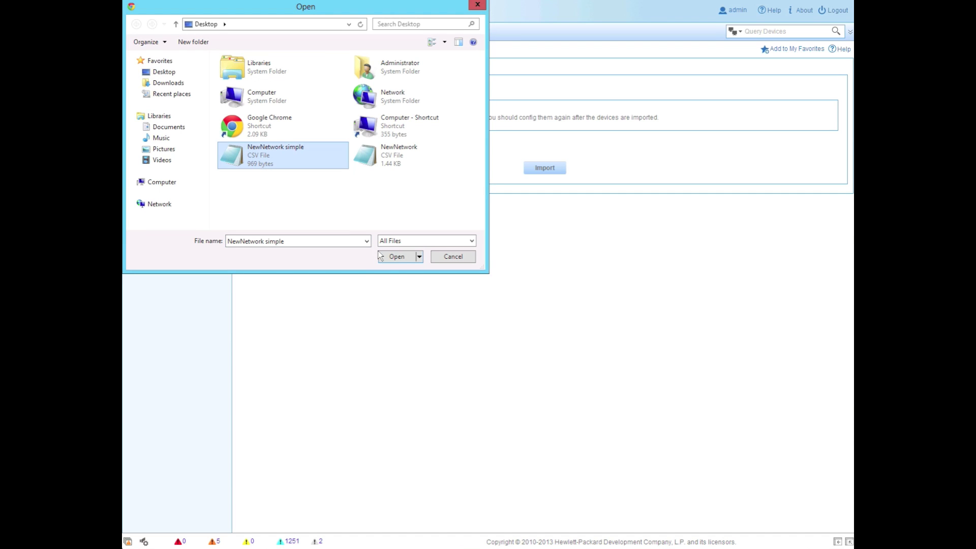
pyautogui.click(390, 255)
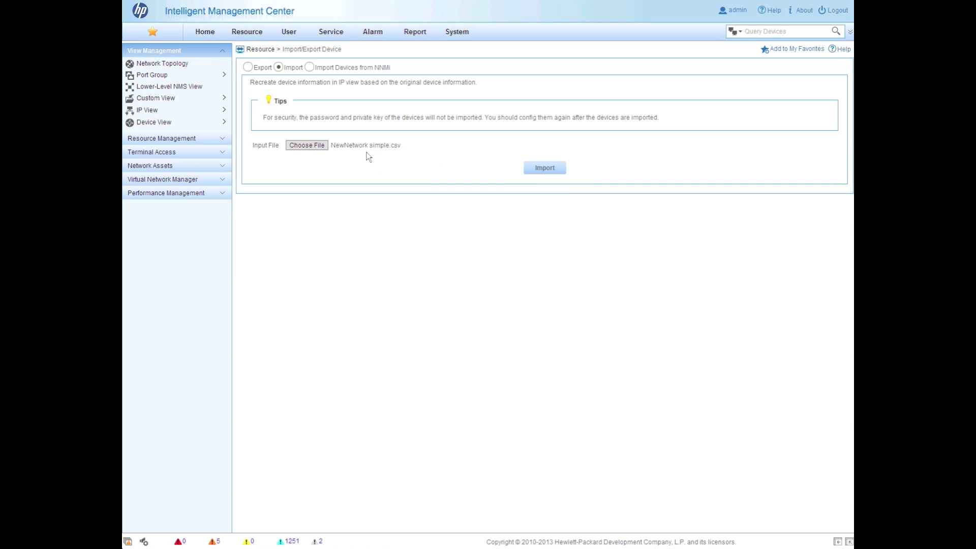
pyautogui.click(544, 170)
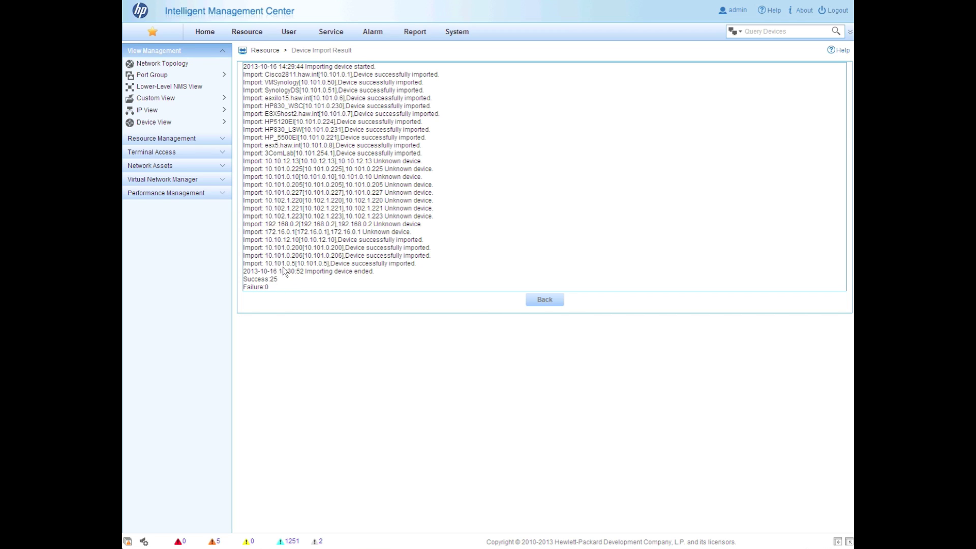
# After checking the 25-success import result, open the Resource menu for the device list
pyautogui.click(254, 33)
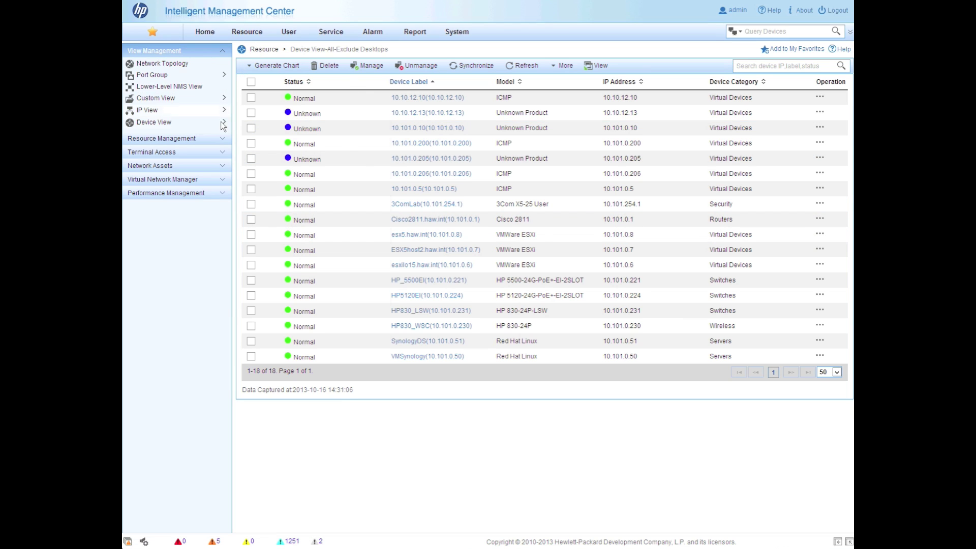
# Filter Device View to the seven Desktops devices, then open Resource > Batch Operation
pyautogui.moveTo(227, 122)
pyautogui.click(365, 159)
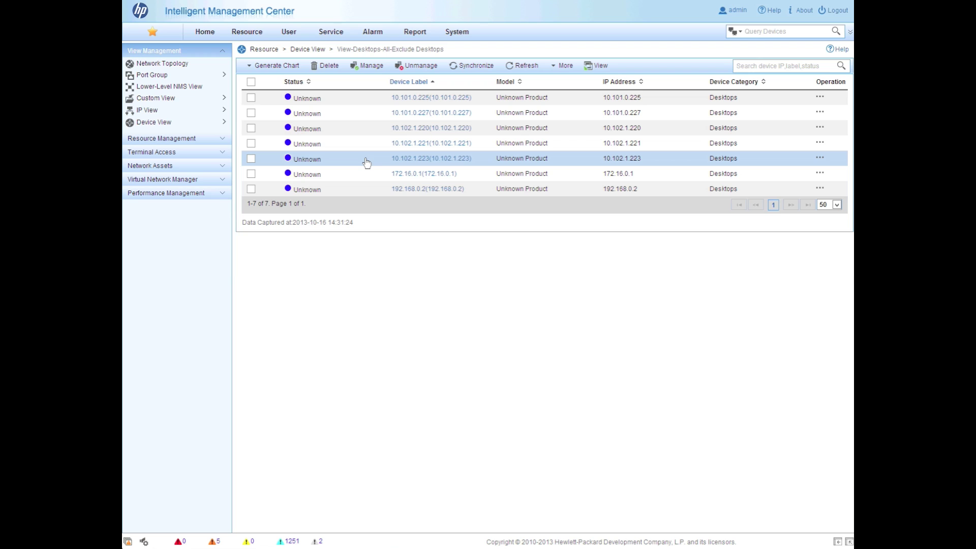
pyautogui.moveTo(249, 33)
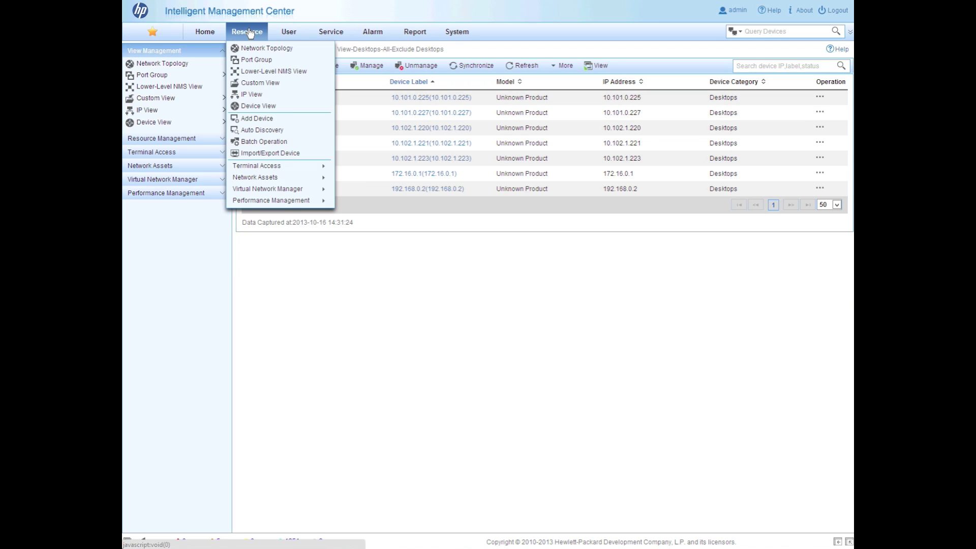
pyautogui.click(296, 144)
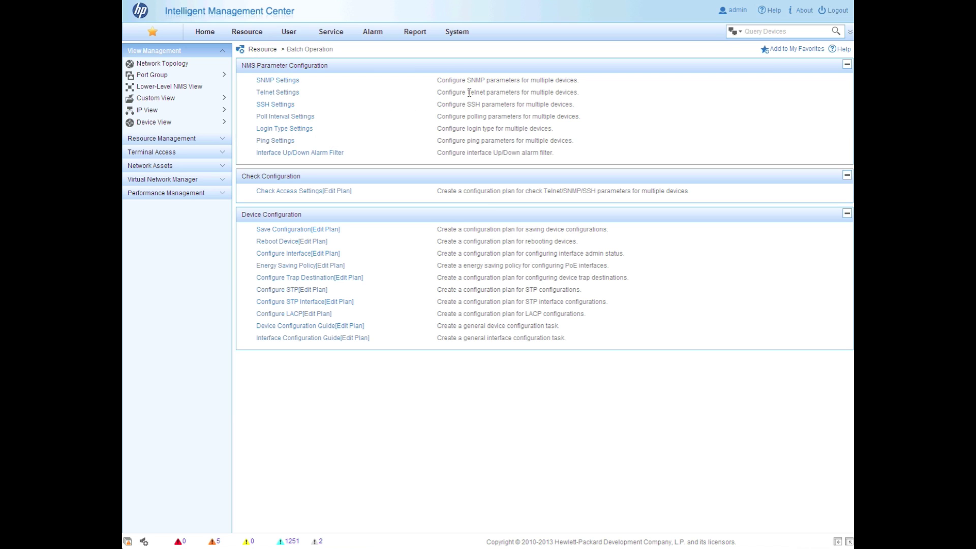
# In batch Telnet Settings, select the three switches and HP830_WSC as target devices
pyautogui.click(275, 93)
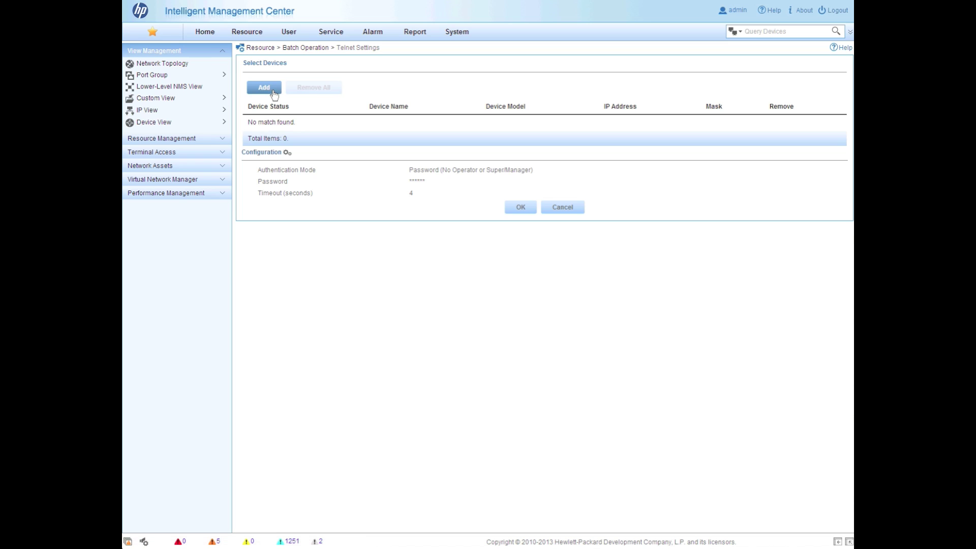
pyautogui.click(265, 87)
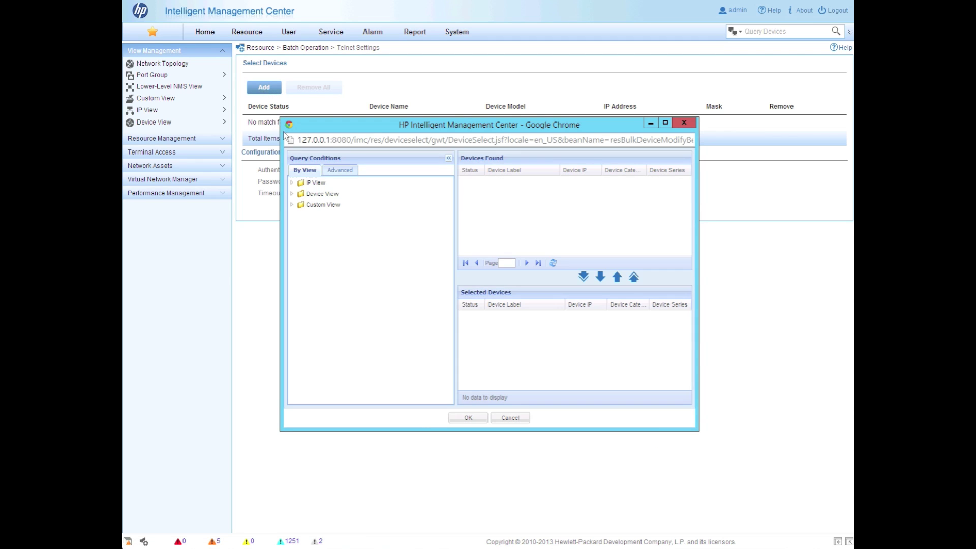
pyautogui.click(293, 194)
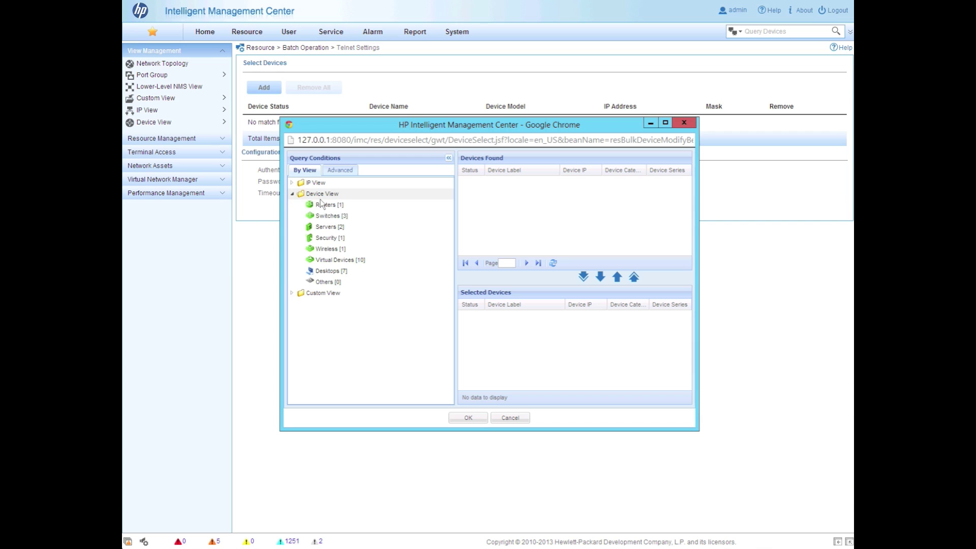
pyautogui.click(329, 216)
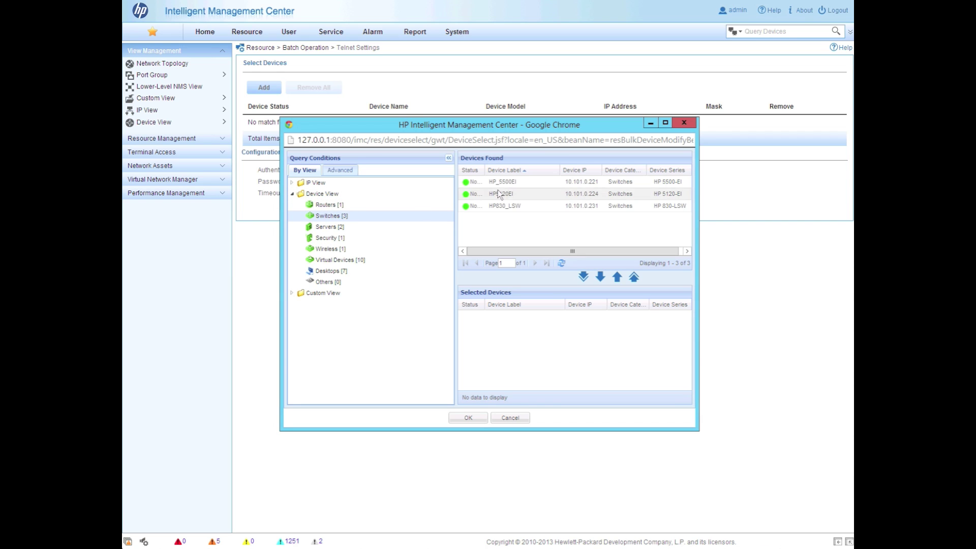
pyautogui.click(583, 278)
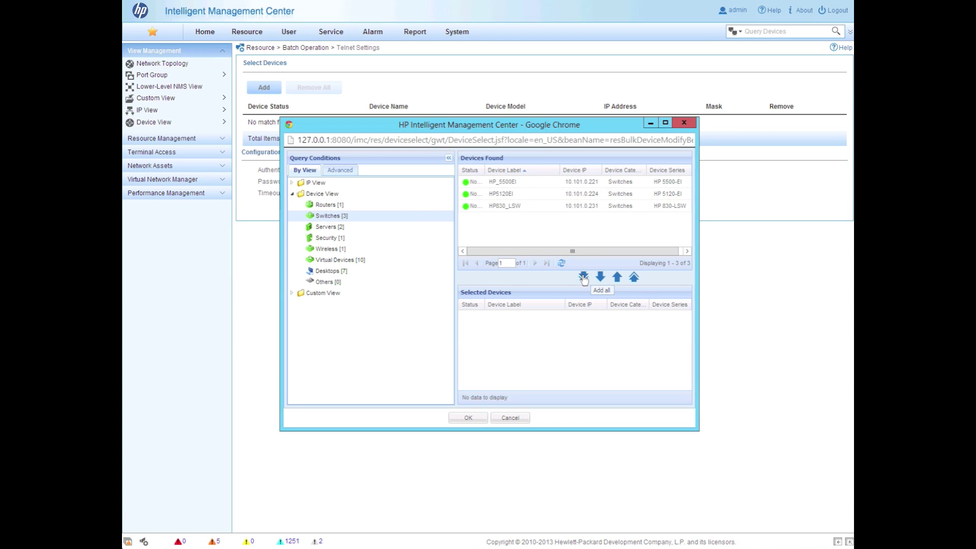
pyautogui.click(328, 248)
pyautogui.click(538, 181)
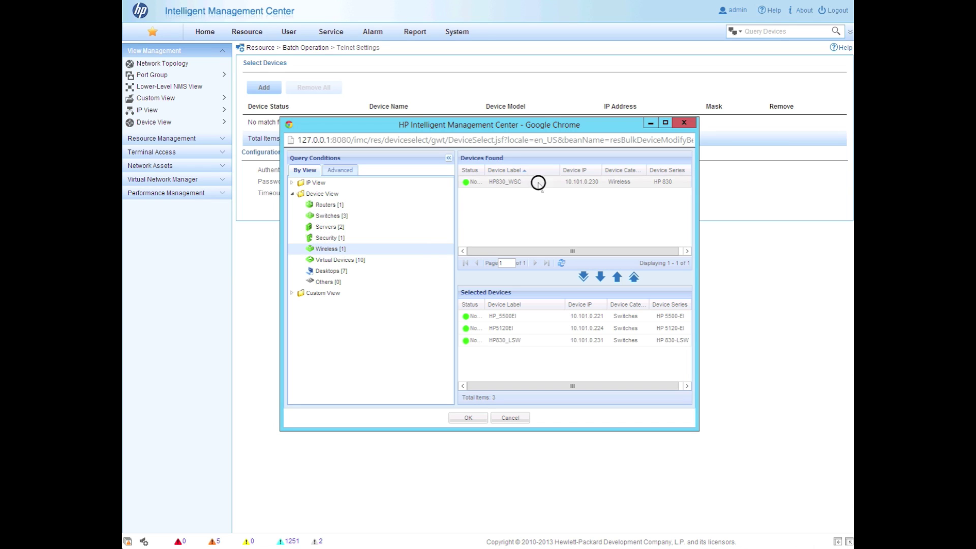
pyautogui.click(600, 277)
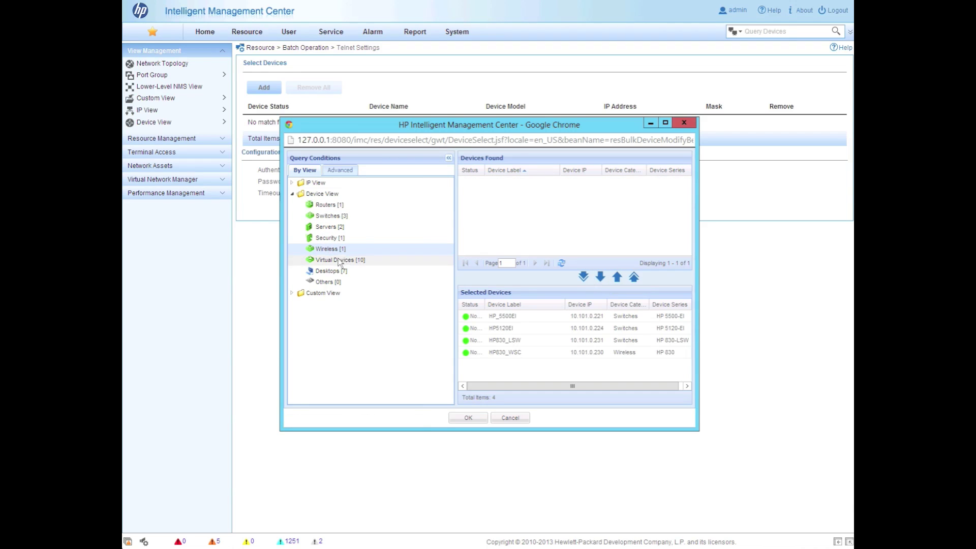
pyautogui.click(324, 206)
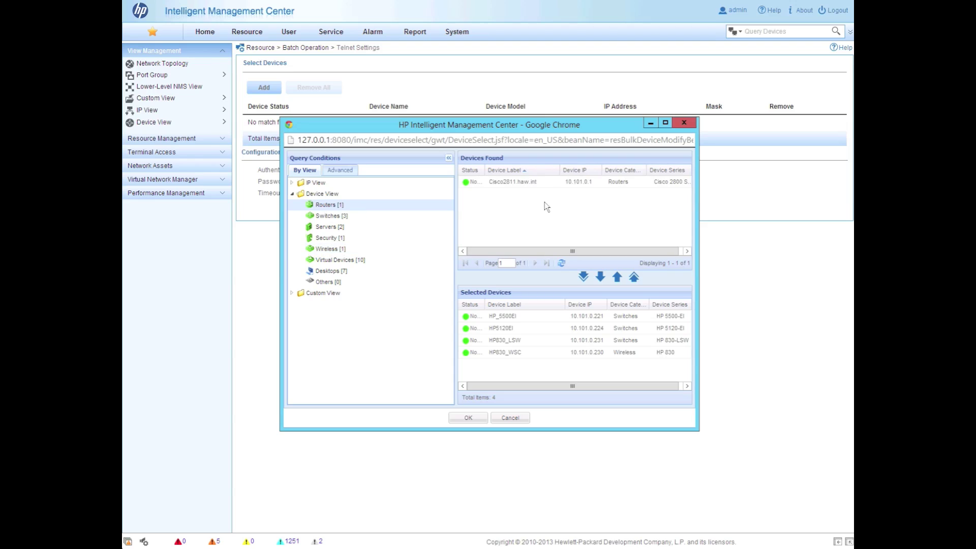
pyautogui.click(318, 229)
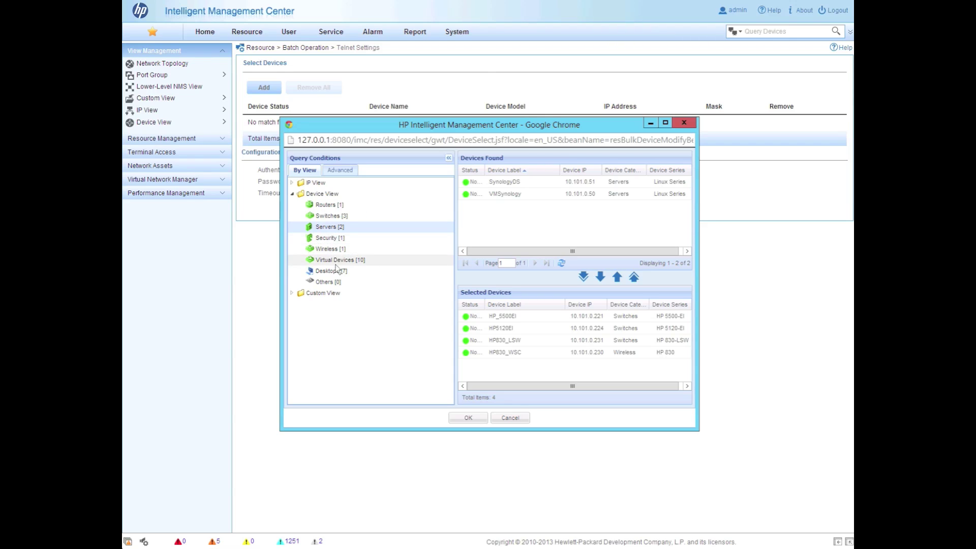
pyautogui.click(468, 417)
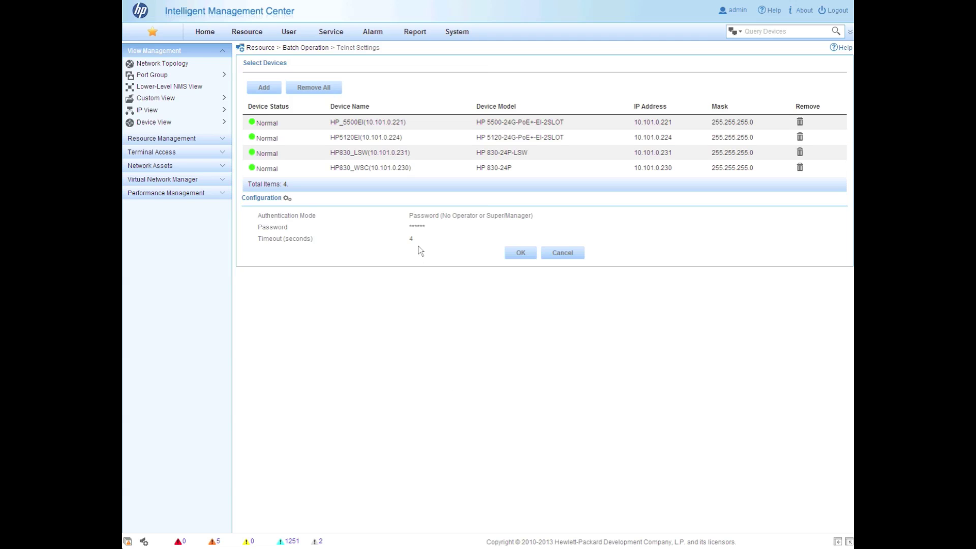
# Configure their Telnet parameters from the existing CorpTelnet template
pyautogui.click(287, 200)
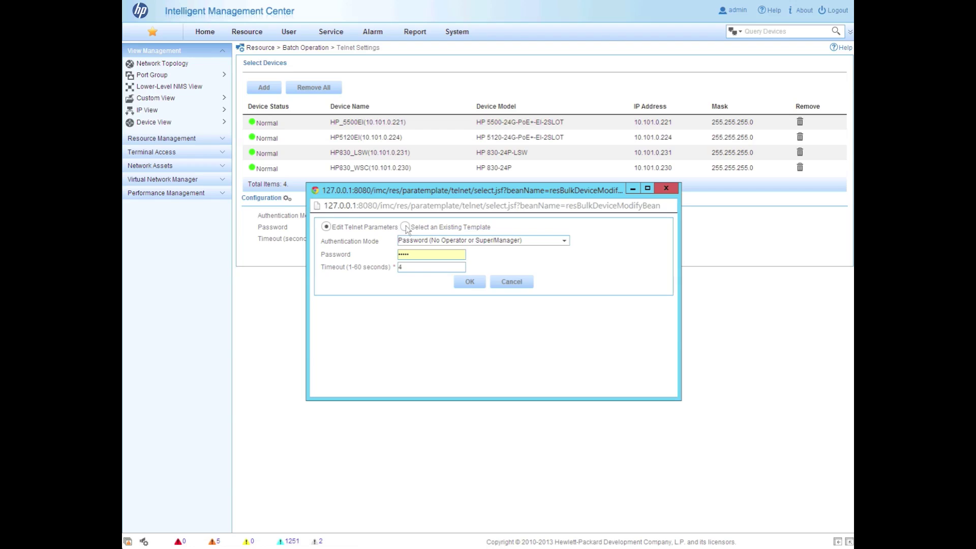
pyautogui.click(405, 227)
pyautogui.click(330, 272)
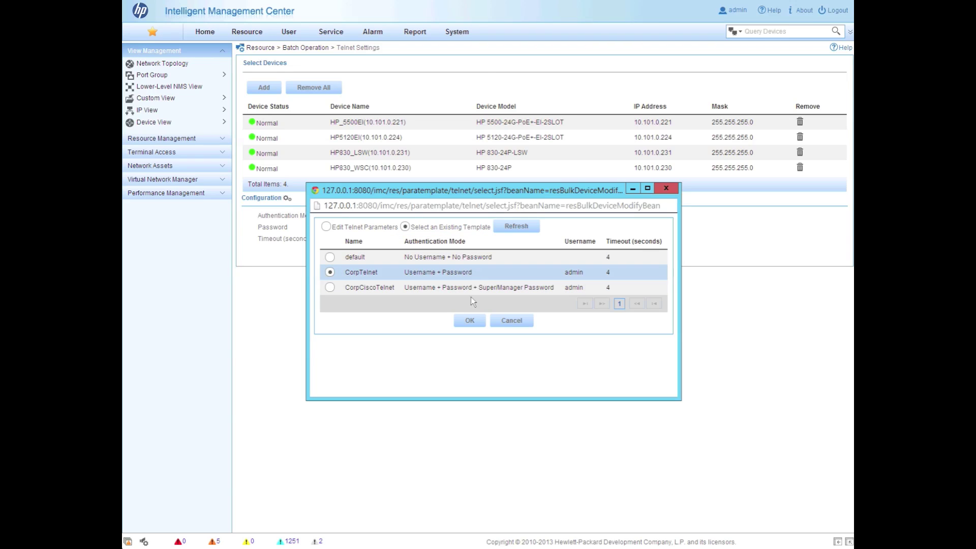
pyautogui.click(469, 320)
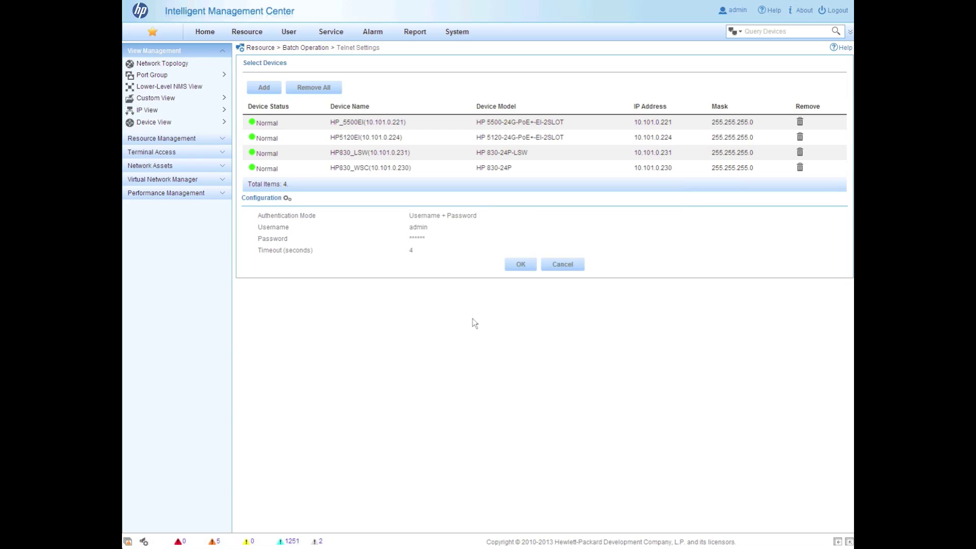
# Apply the Telnet settings to all four devices and return to Batch Operation
pyautogui.click(522, 266)
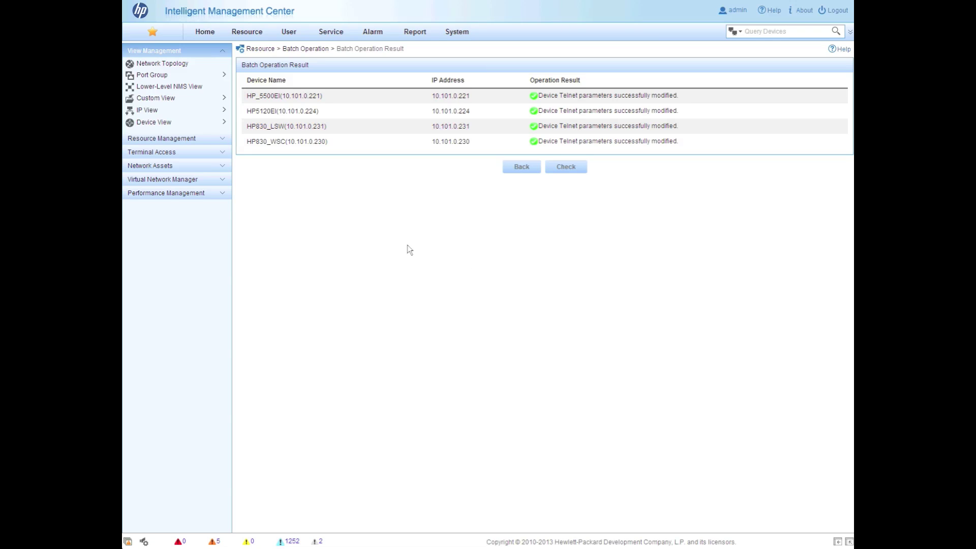
pyautogui.click(221, 139)
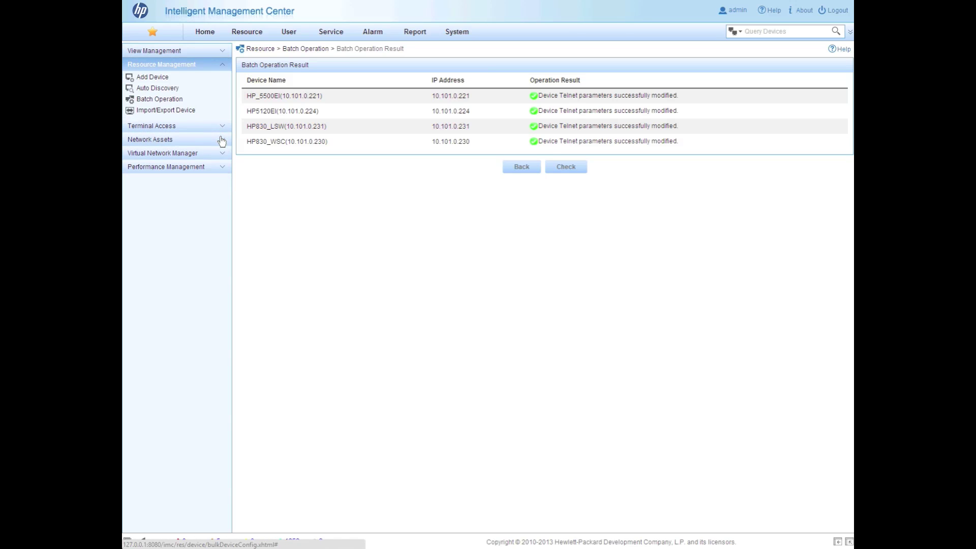
pyautogui.click(171, 90)
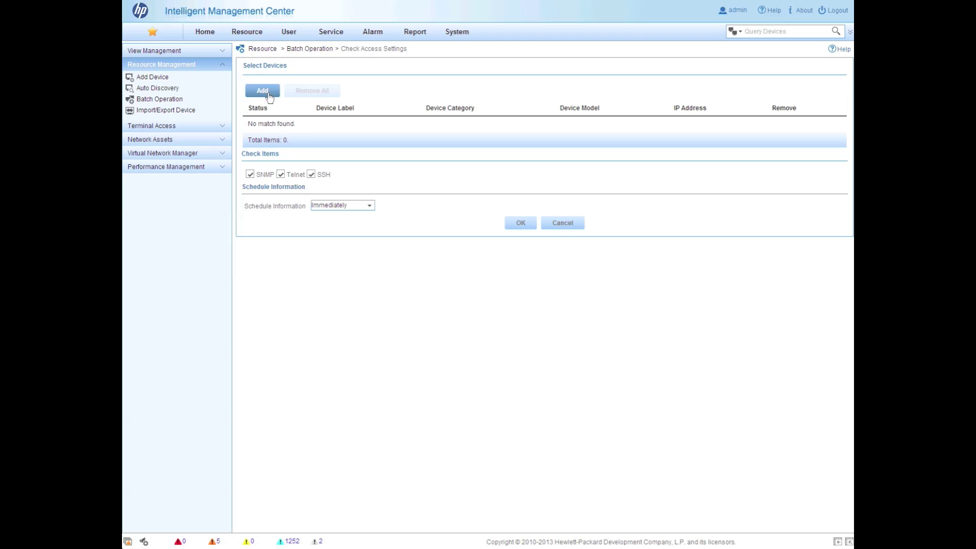
# Pick the three Switches and HP830_WSC for an access check, exclude one check item, and run it immediately
pyautogui.click(263, 92)
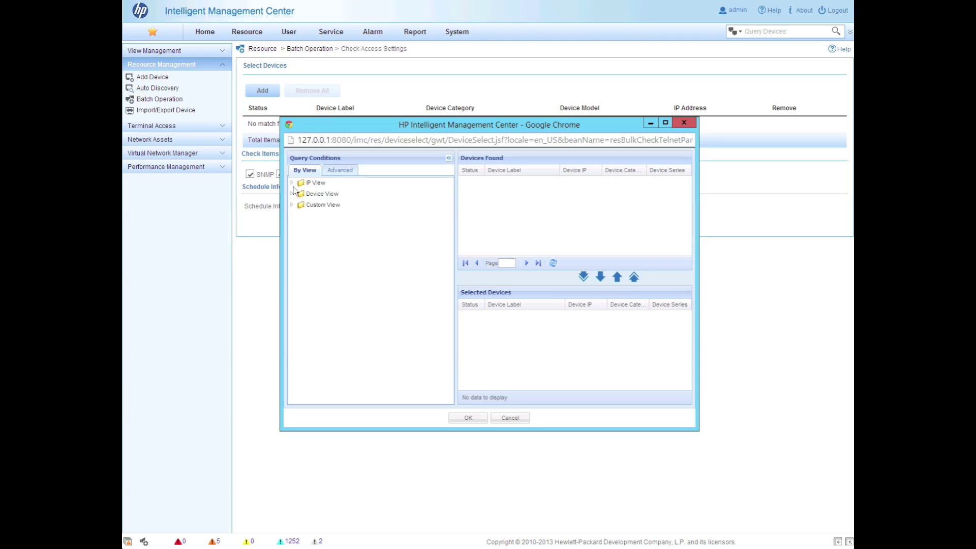
pyautogui.click(293, 192)
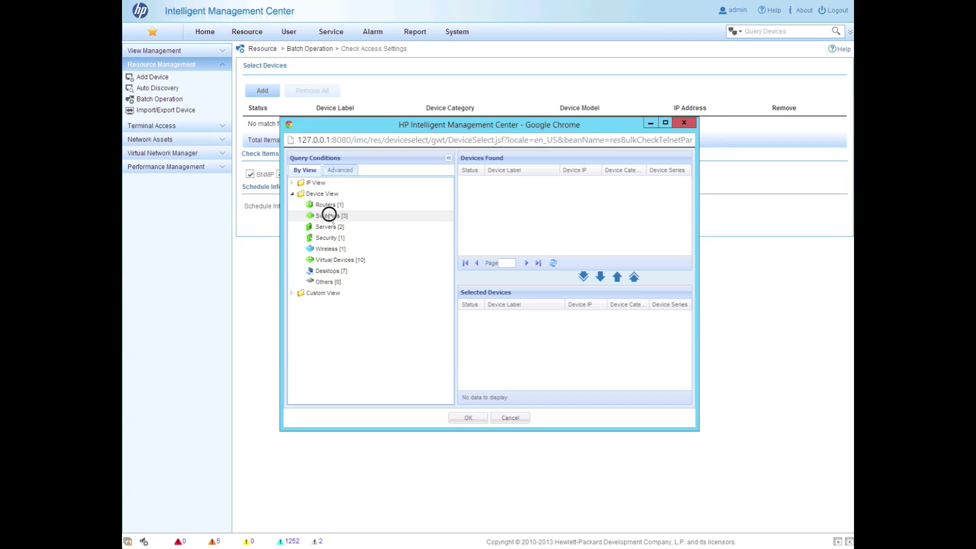
pyautogui.click(329, 215)
pyautogui.click(584, 277)
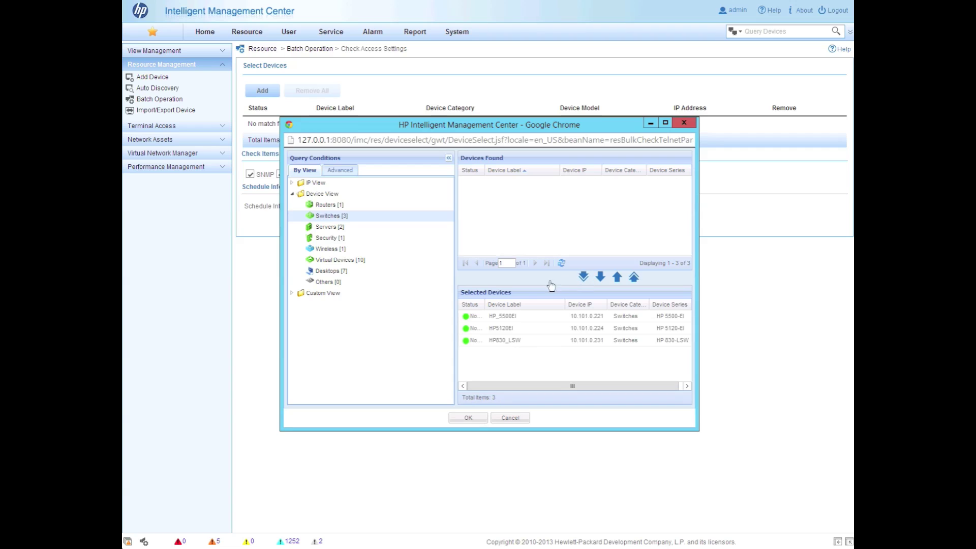
pyautogui.click(328, 249)
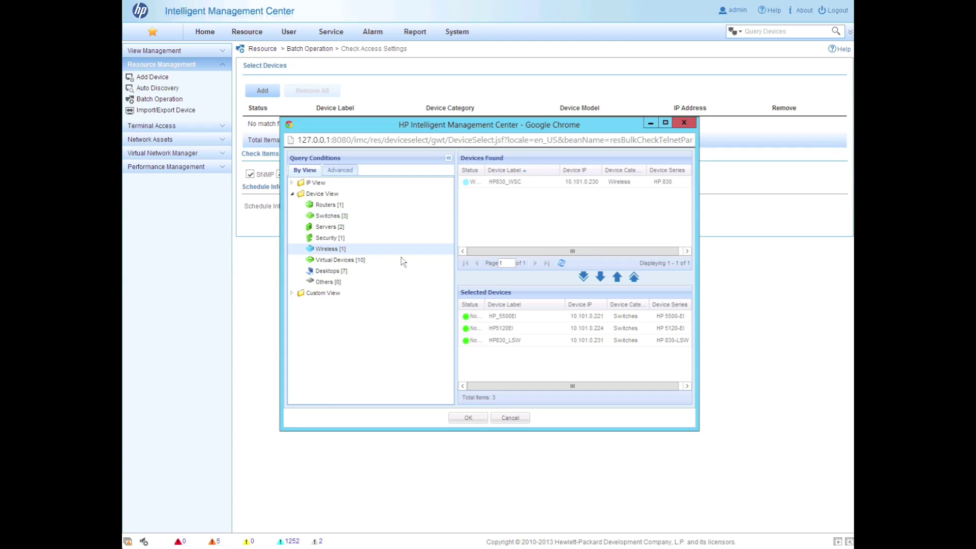
pyautogui.click(584, 278)
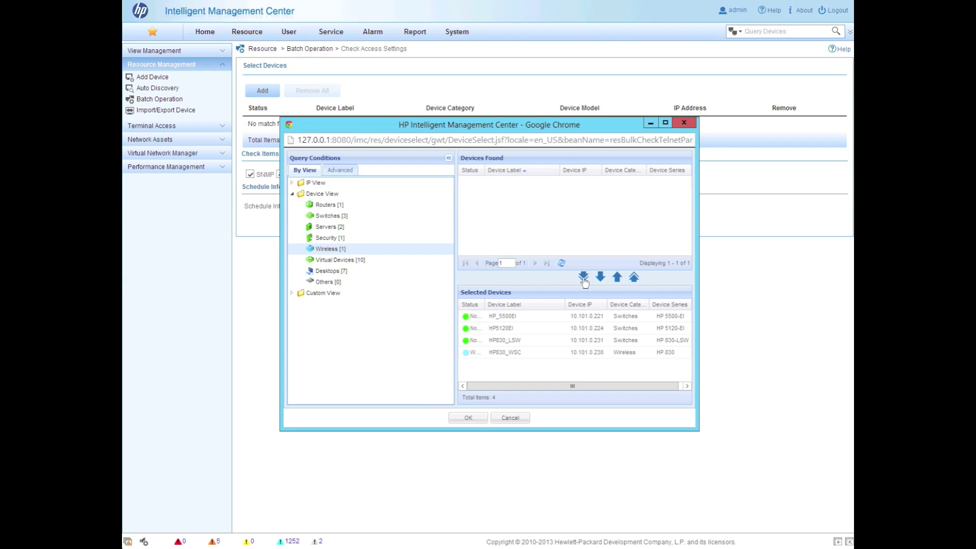
pyautogui.click(469, 418)
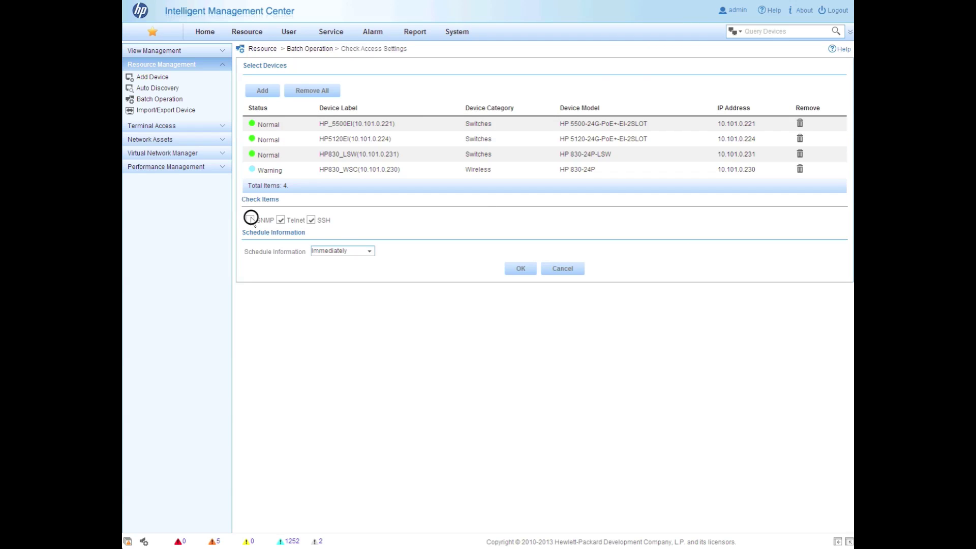
pyautogui.click(310, 220)
pyautogui.click(522, 270)
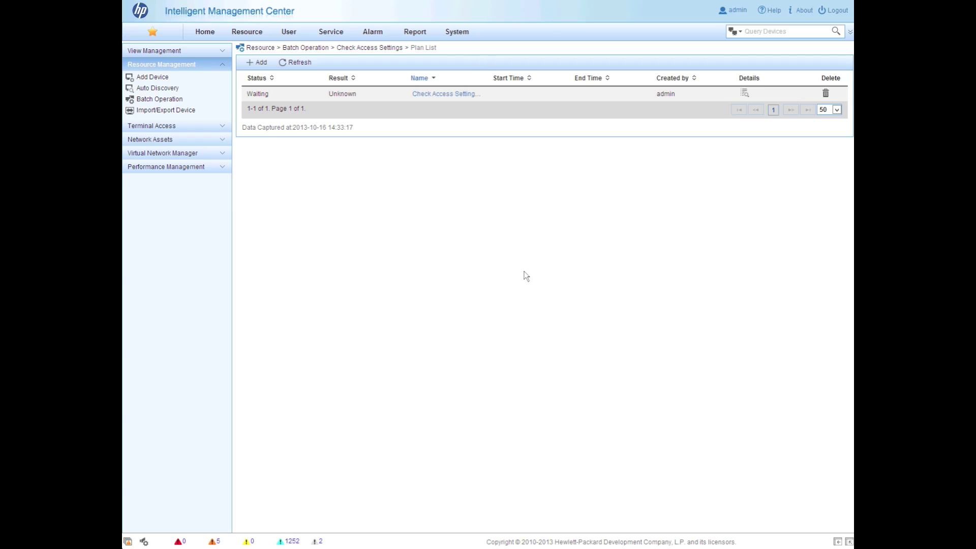
# Refresh the plan until it finishes, then confirm SNMP and Telnet are consistent on all four devices
pyautogui.click(302, 63)
pyautogui.click(298, 63)
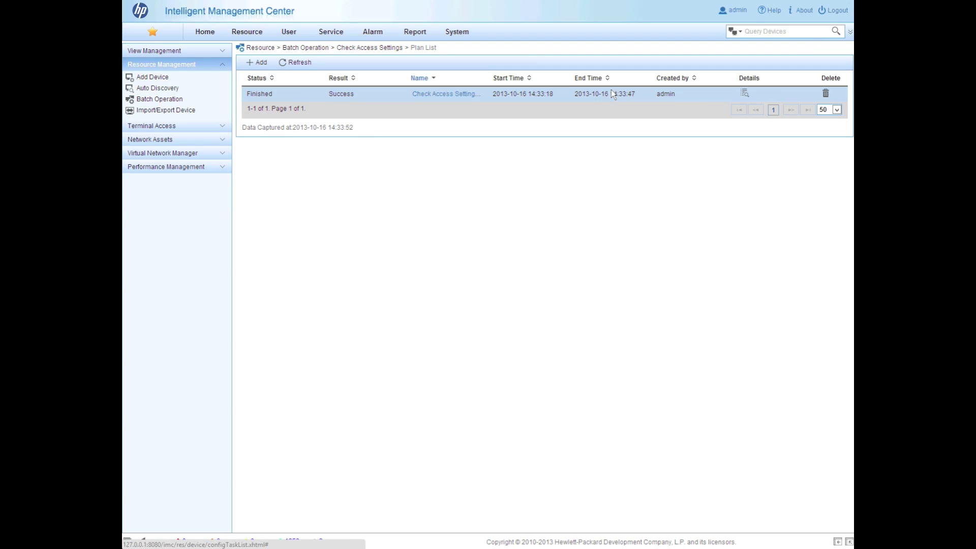
pyautogui.click(745, 93)
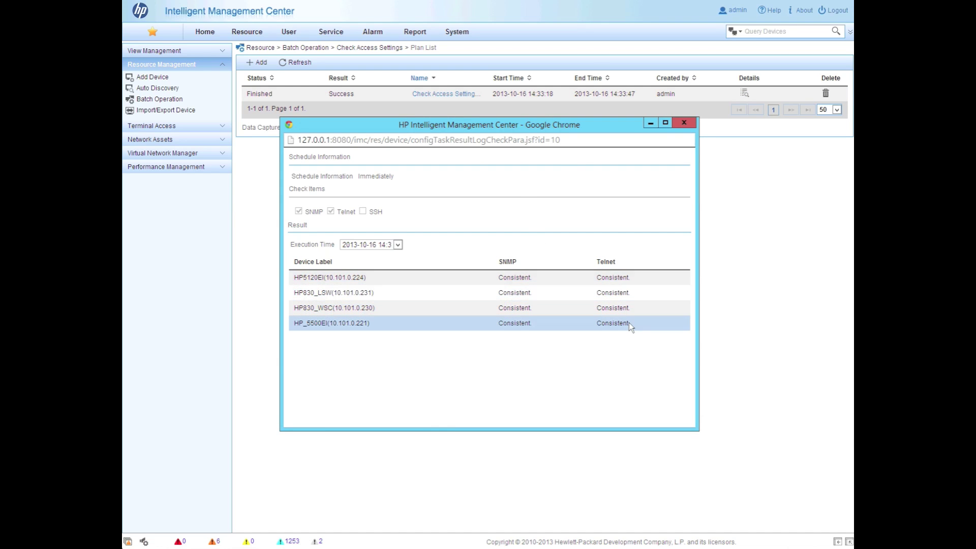
pyautogui.click(685, 122)
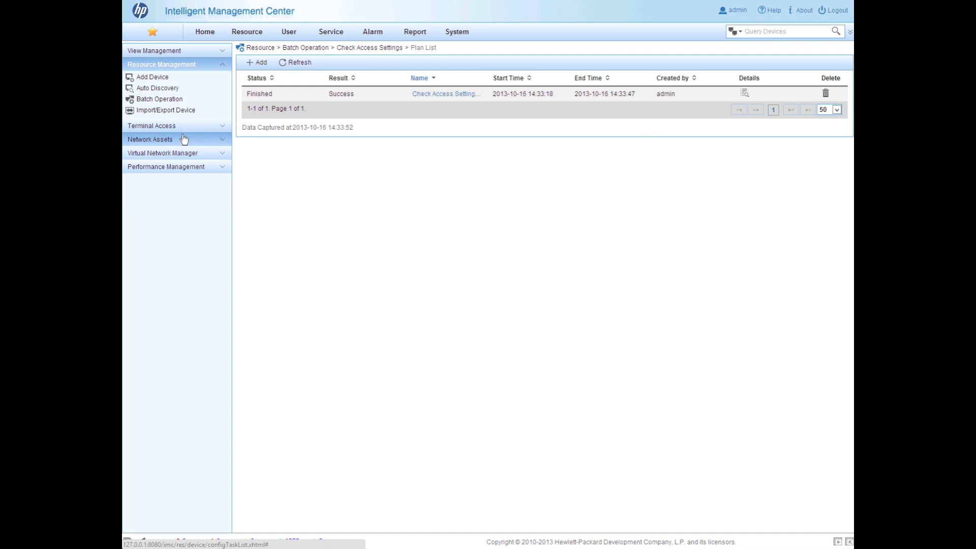
pyautogui.click(168, 100)
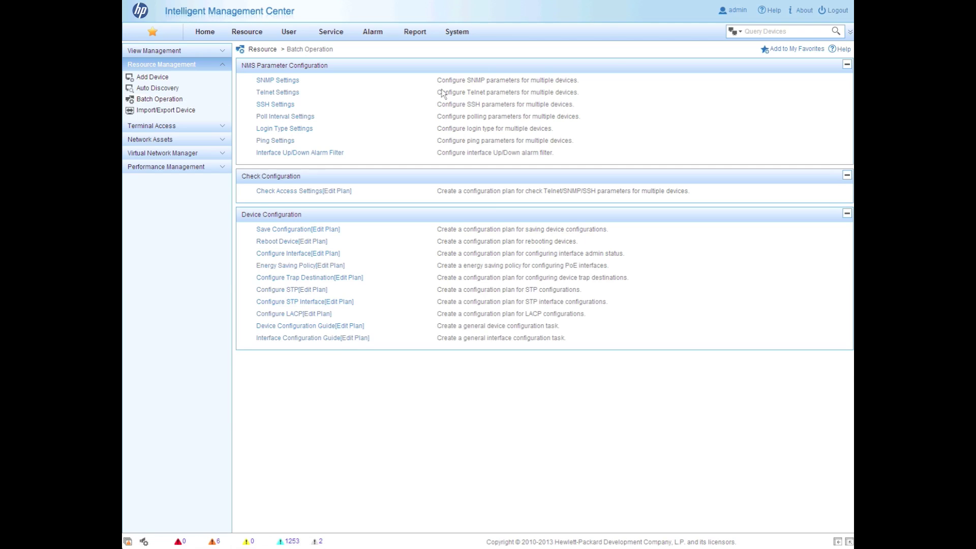
# Search devices for 10.101.0.1 and open the Cisco2811 router's details
pyautogui.click(798, 32)
pyautogui.write('10.101.0.1')
pyautogui.press('Return')
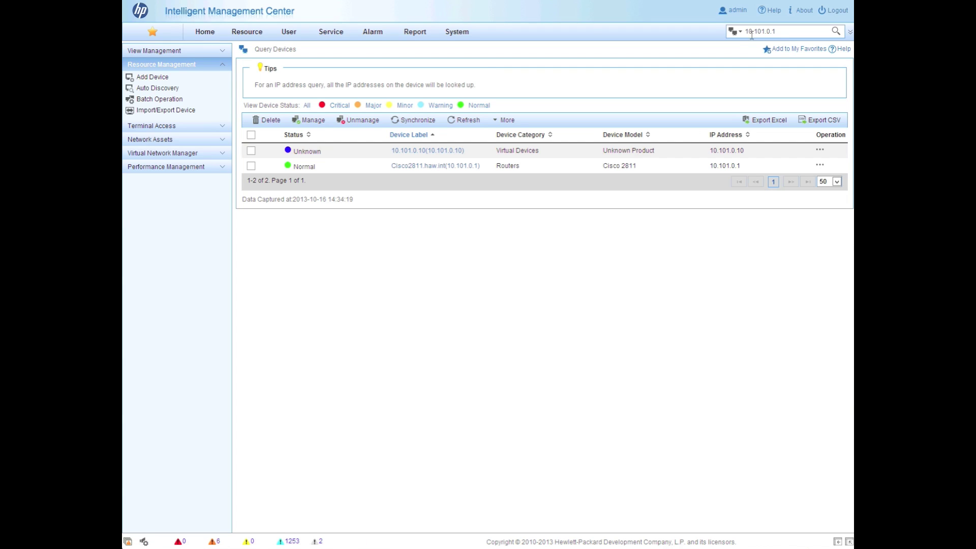
pyautogui.click(741, 33)
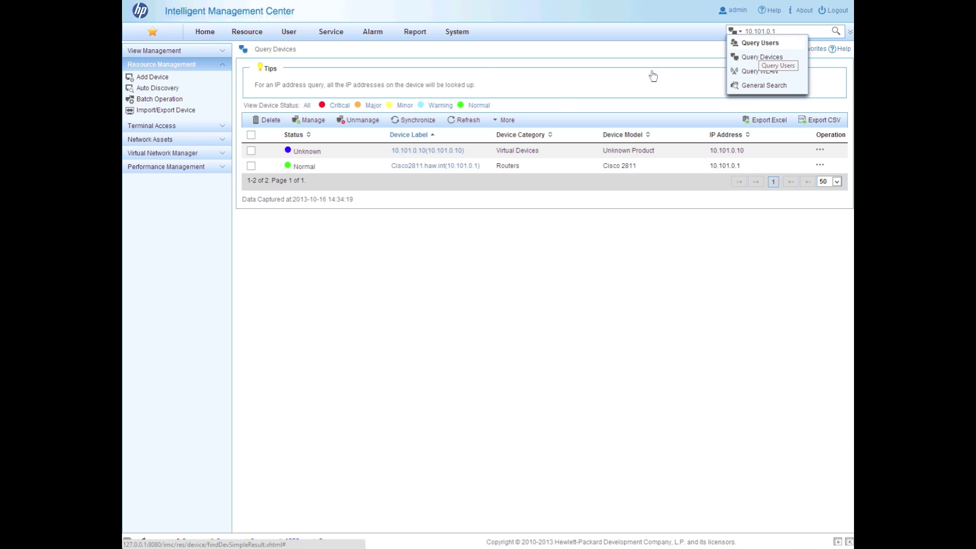
pyautogui.click(427, 166)
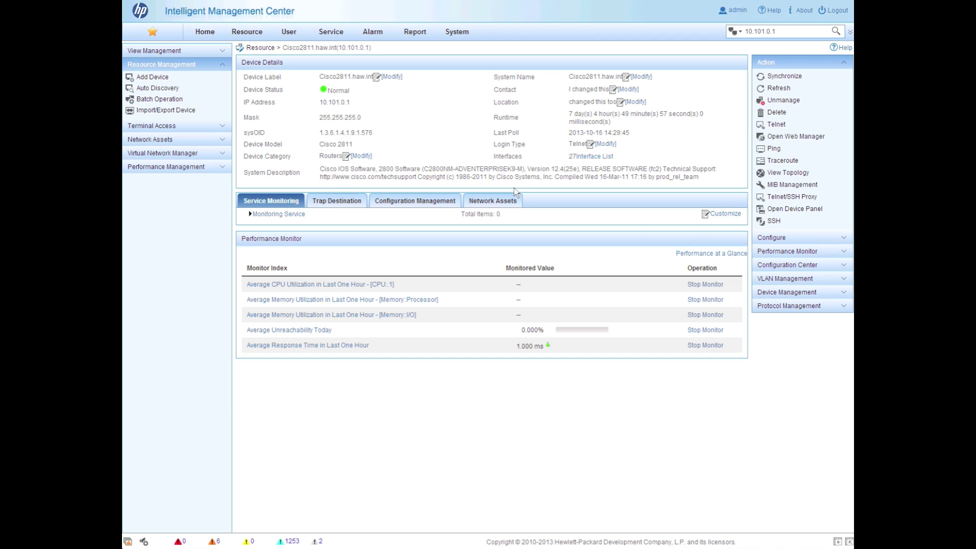
# Switch the Cisco2811 router's Telnet settings to the existing CorpCiscoTelnet template
pyautogui.click(783, 238)
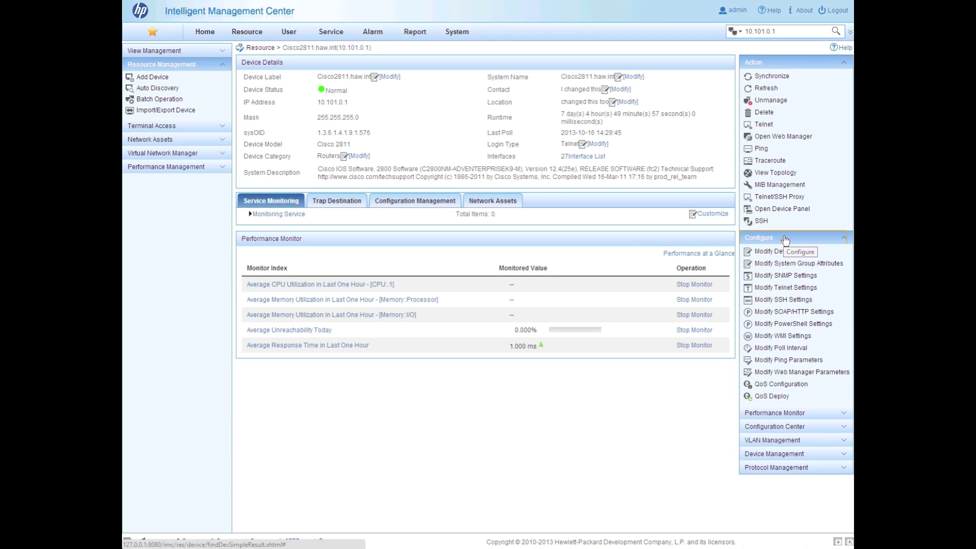
pyautogui.click(786, 288)
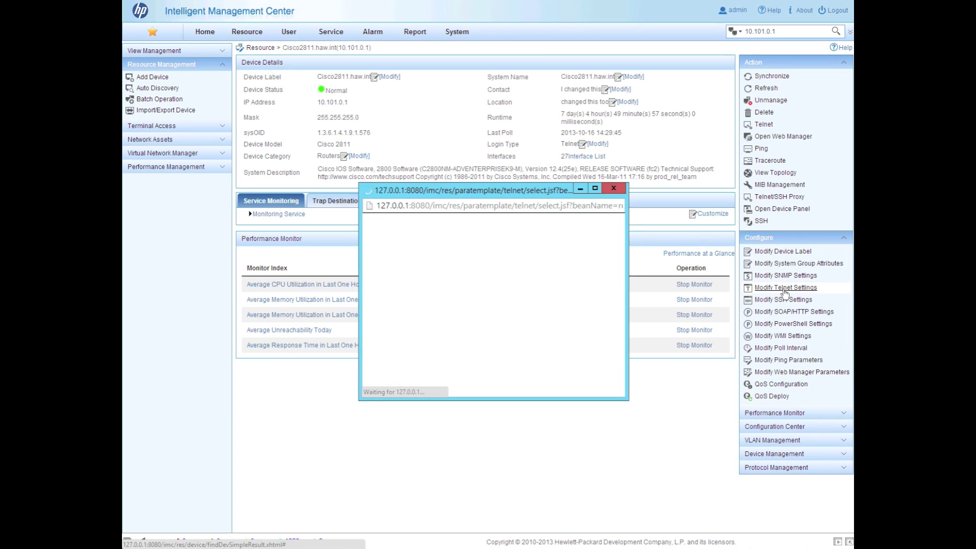
pyautogui.click(529, 241)
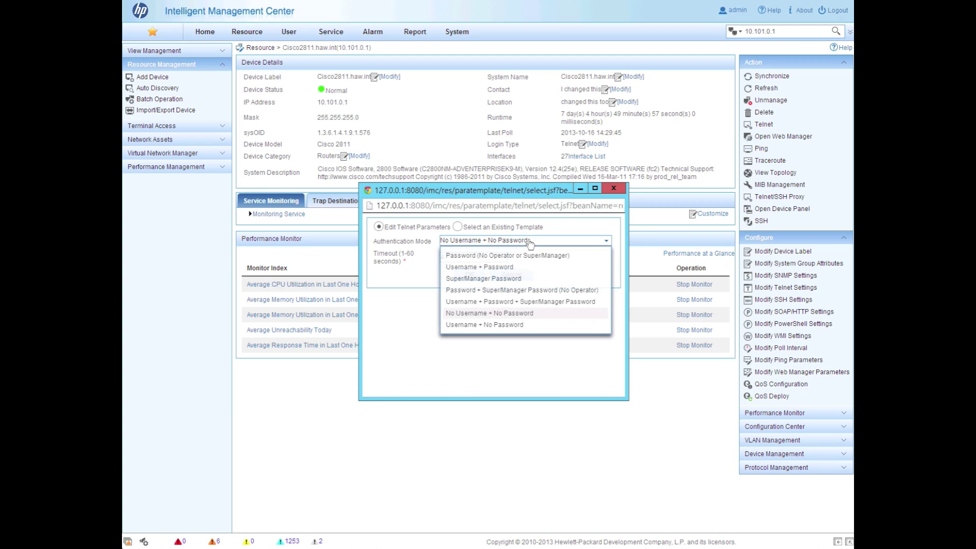
pyautogui.click(458, 226)
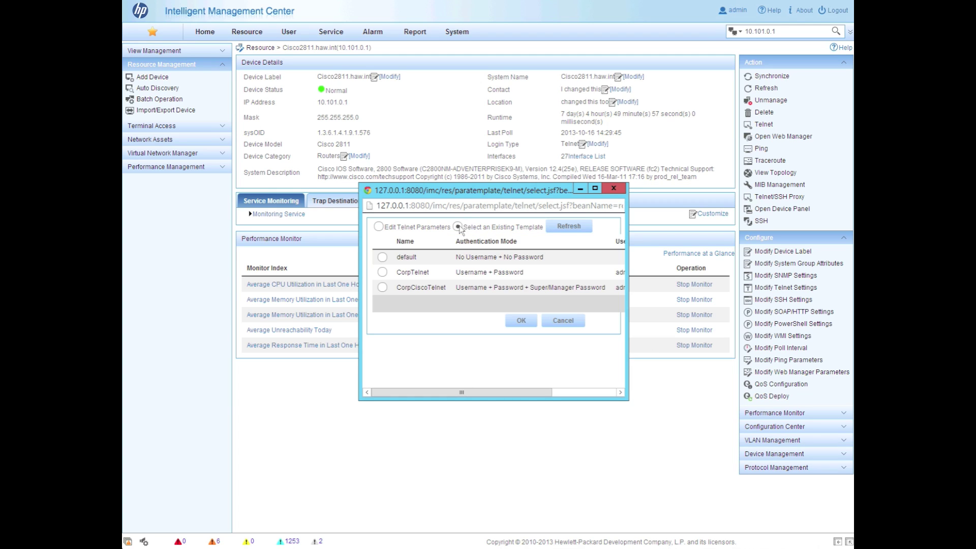
pyautogui.click(382, 287)
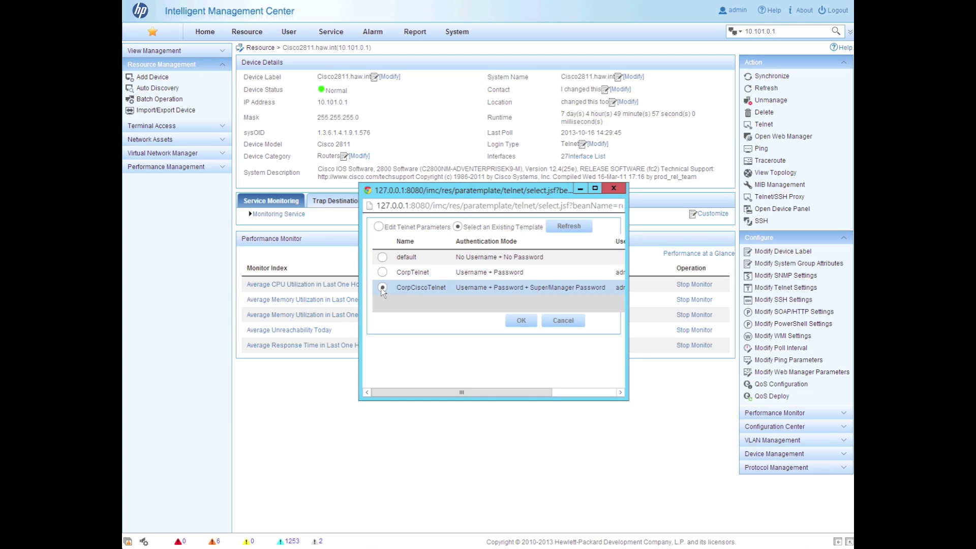
pyautogui.click(521, 321)
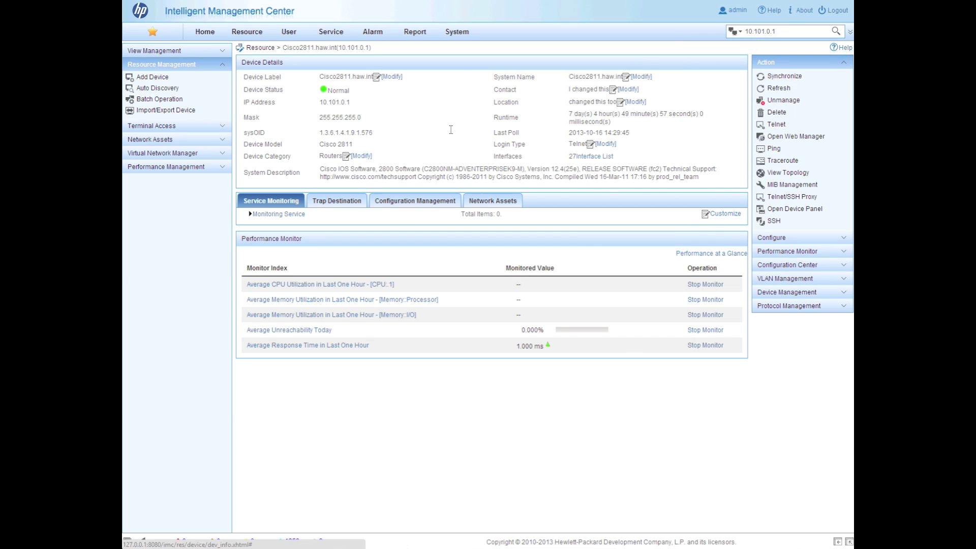
pyautogui.moveTo(248, 34)
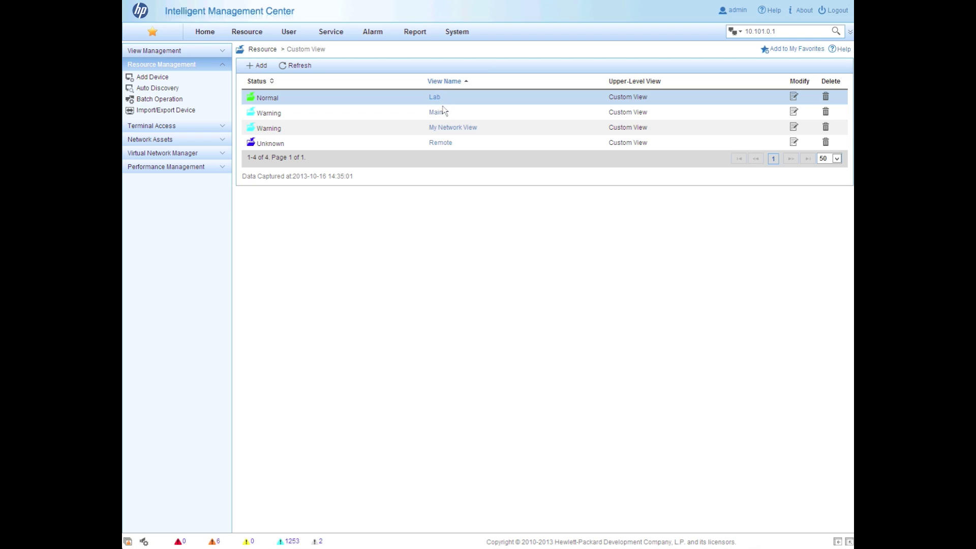
# Check the Remote custom view's five devices, then show the Main view's 18 devices as a topology map
pyautogui.click(445, 145)
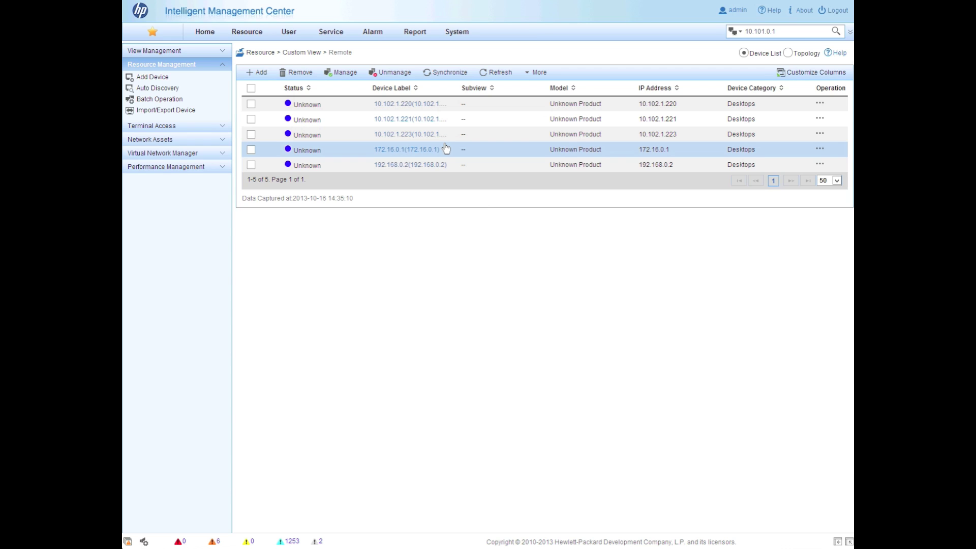
pyautogui.moveTo(258, 40)
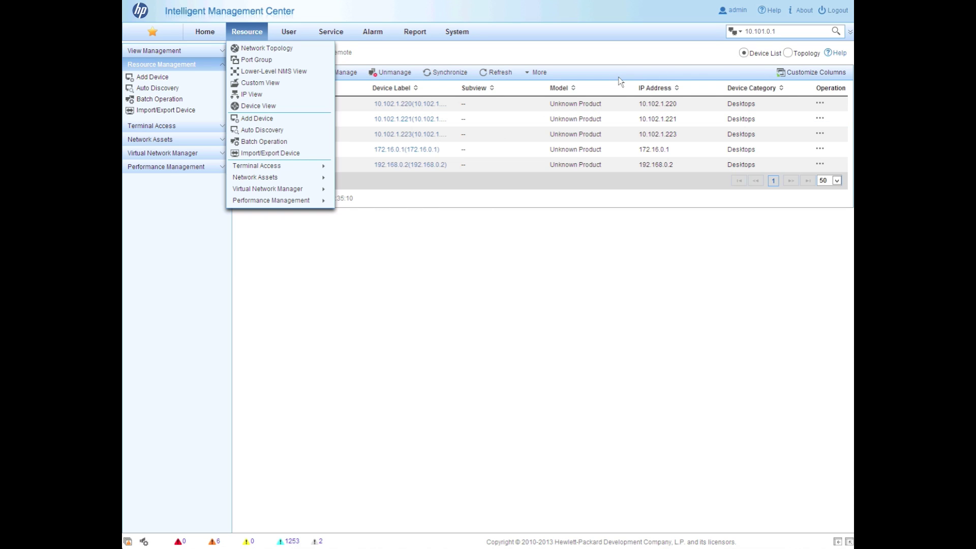
pyautogui.click(311, 54)
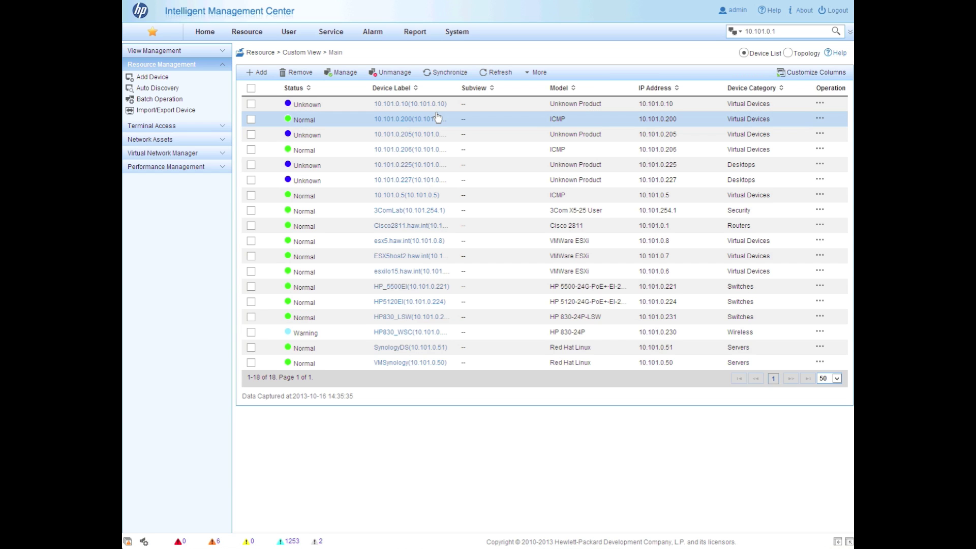
pyautogui.click(791, 54)
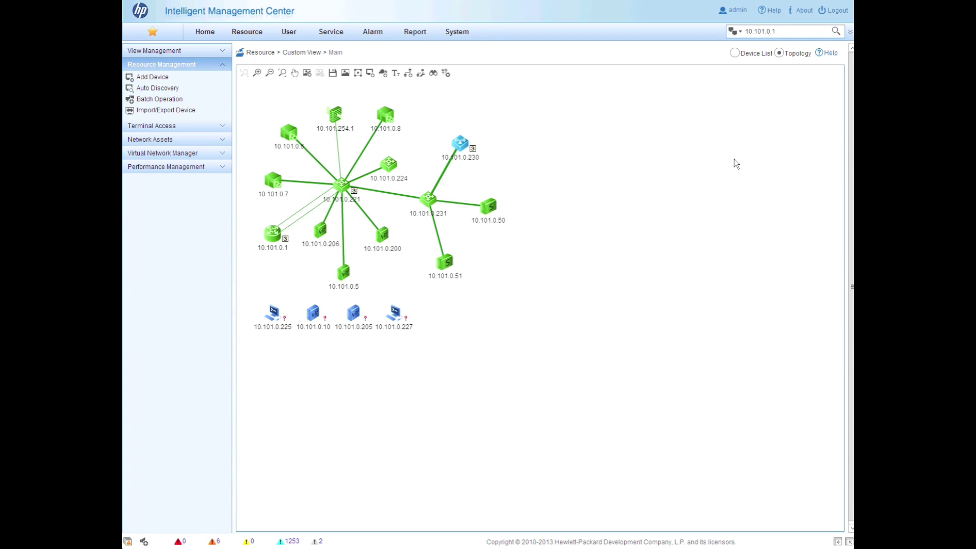
# Run Topology Integrity Analysis on the Main map, finding IP phone 10.101.0.106 missing from iMC
pyautogui.rightClick(583, 146)
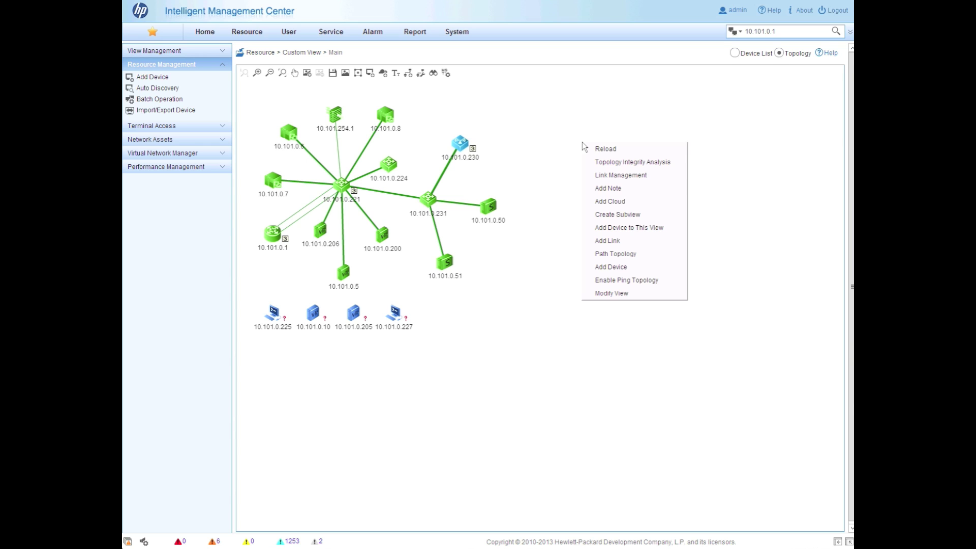
pyautogui.click(670, 163)
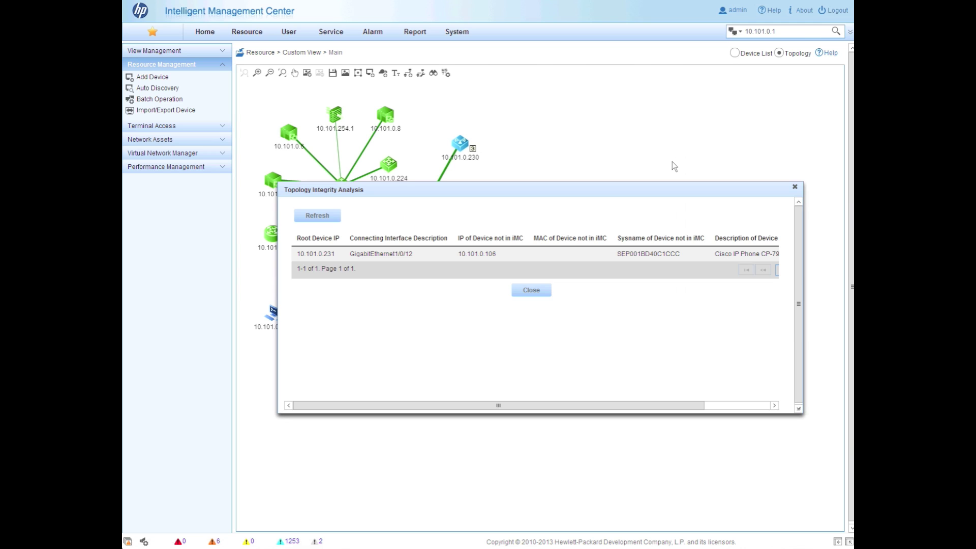
pyautogui.click(406, 258)
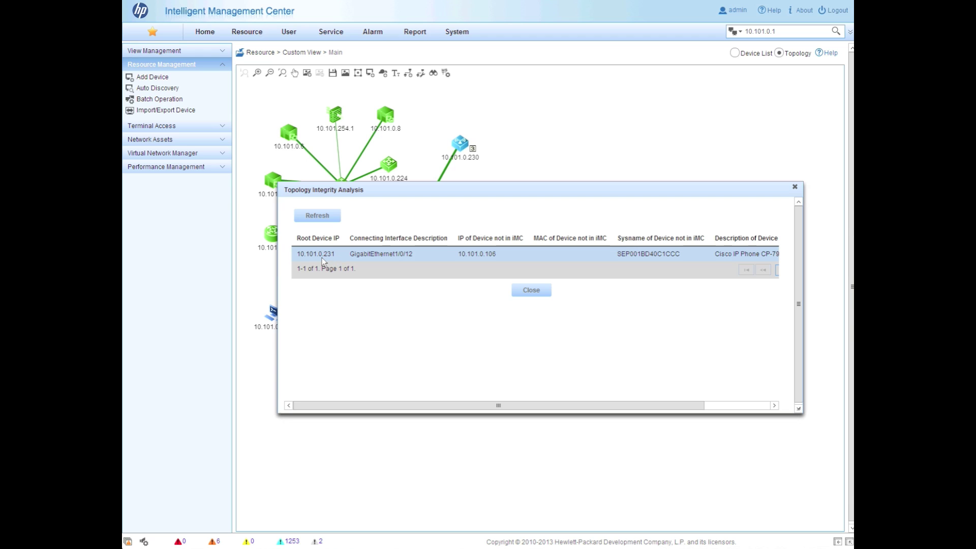
pyautogui.moveTo(496, 402); pyautogui.dragTo(599, 412)
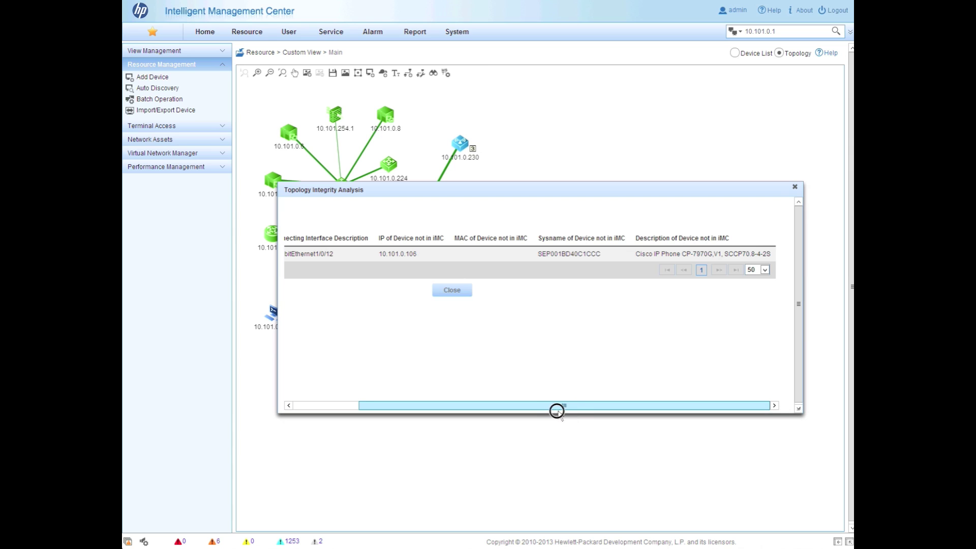
pyautogui.moveTo(557, 411); pyautogui.dragTo(413, 407)
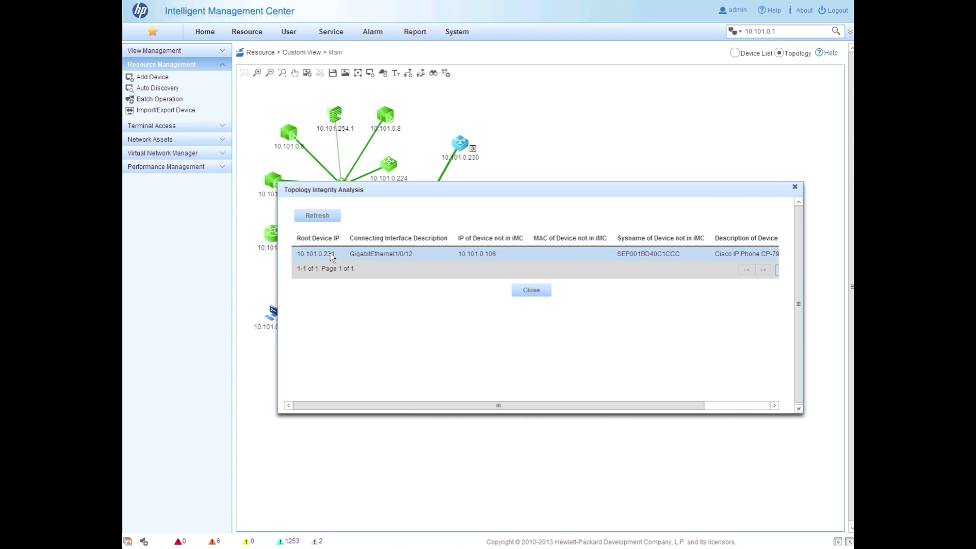
pyautogui.click(546, 293)
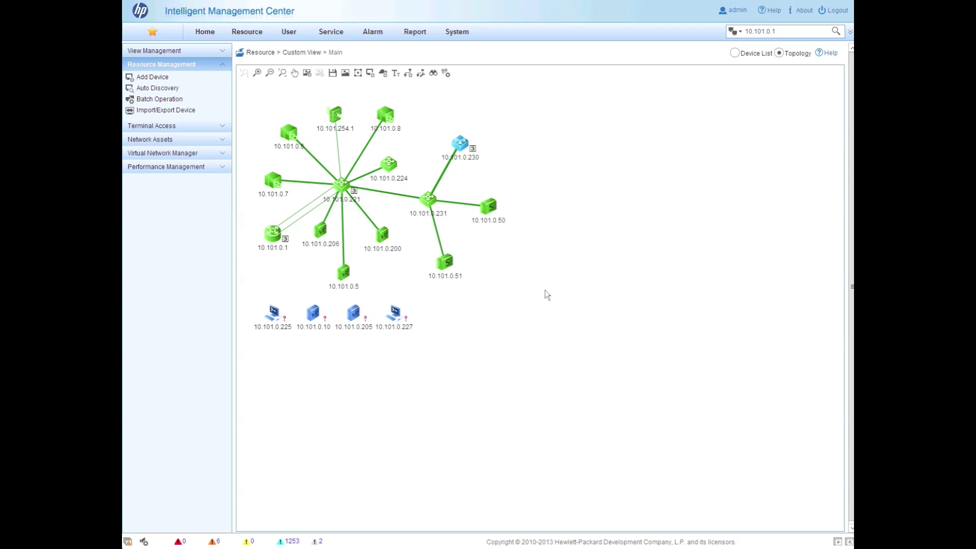